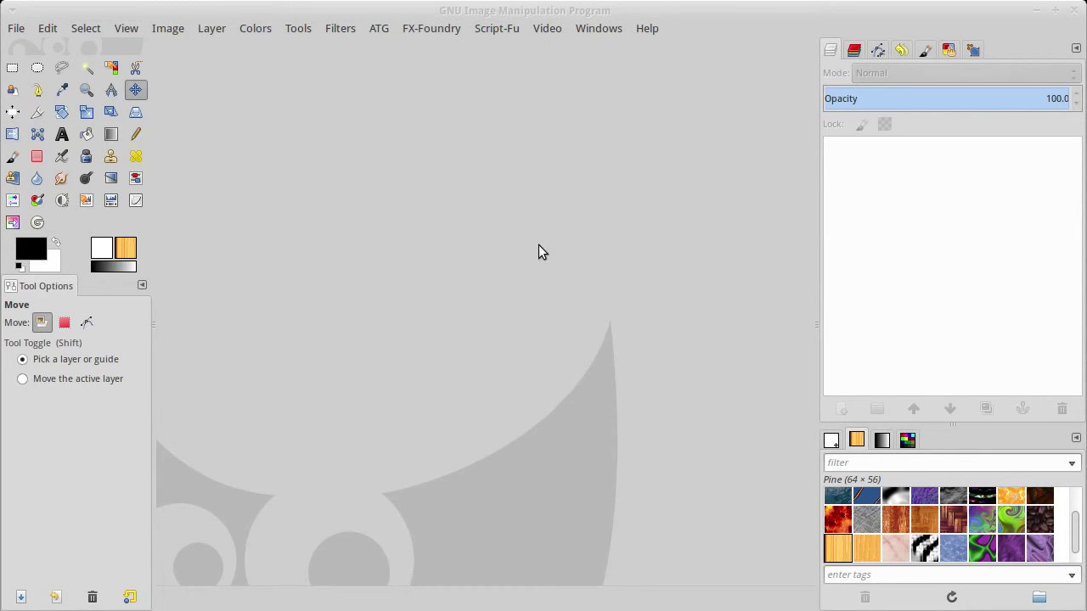
Create a new blank 640×400 image.
click(16, 30)
click(17, 50)
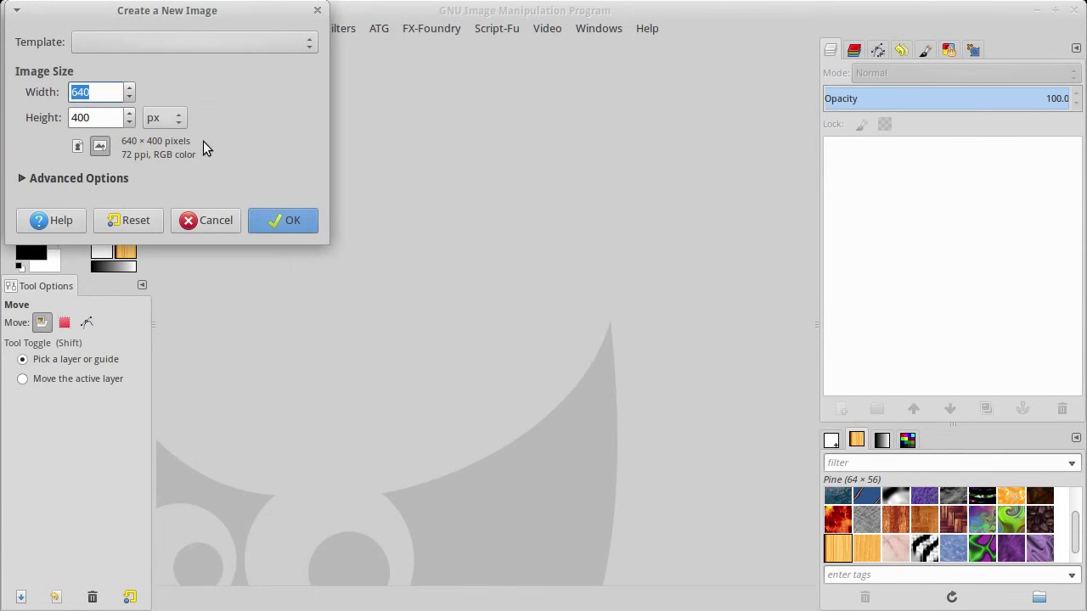
click(296, 225)
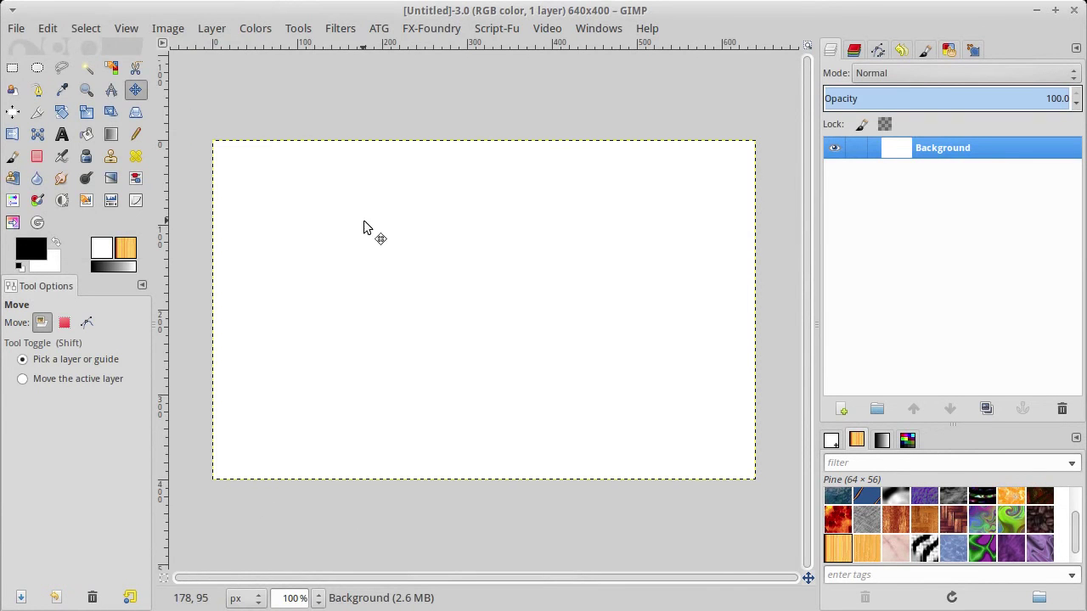
Add the word 'GIMP' as 100 px text on the canvas.
click(62, 134)
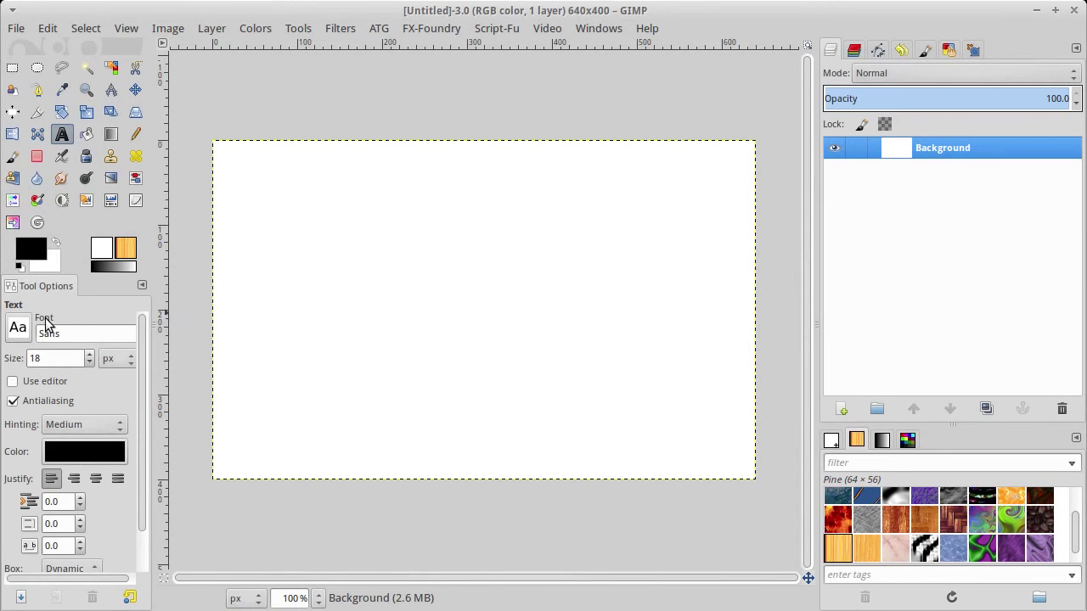
drag(48, 357, 7, 353)
text(100)
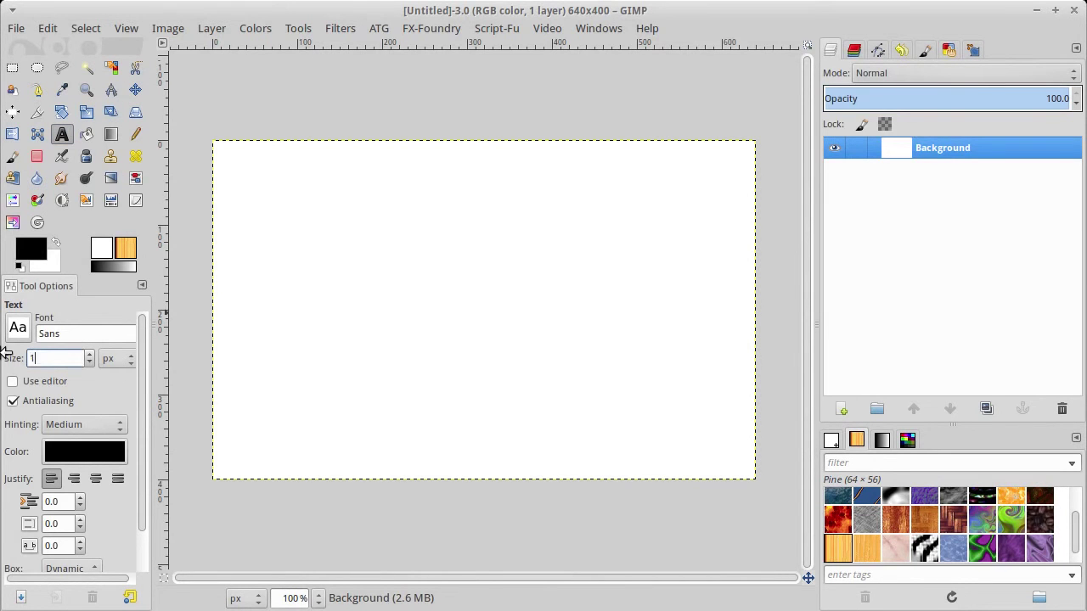
click(347, 275)
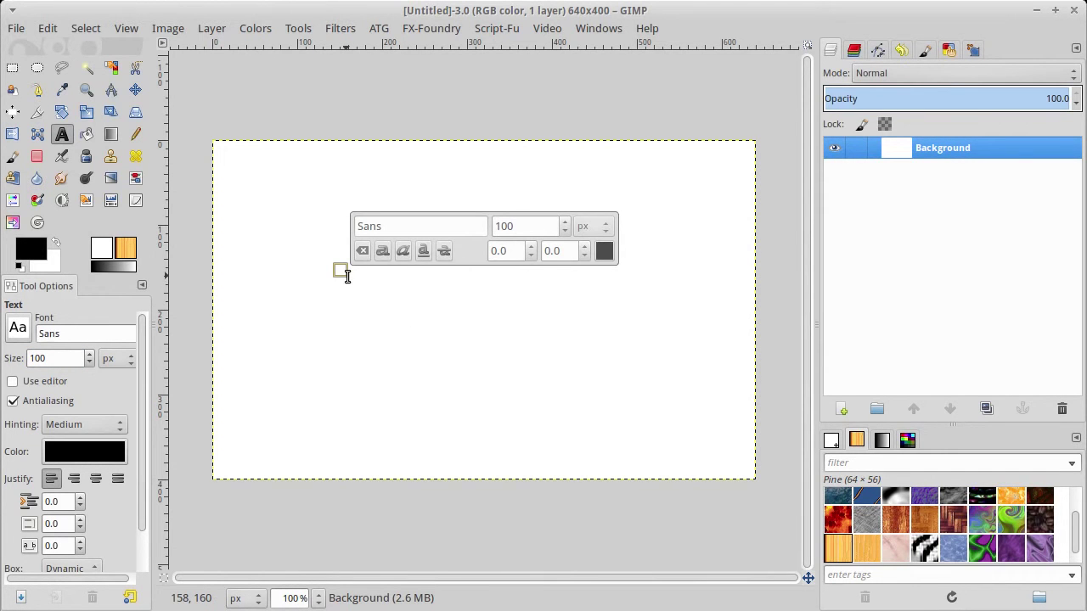
text(GIMP)
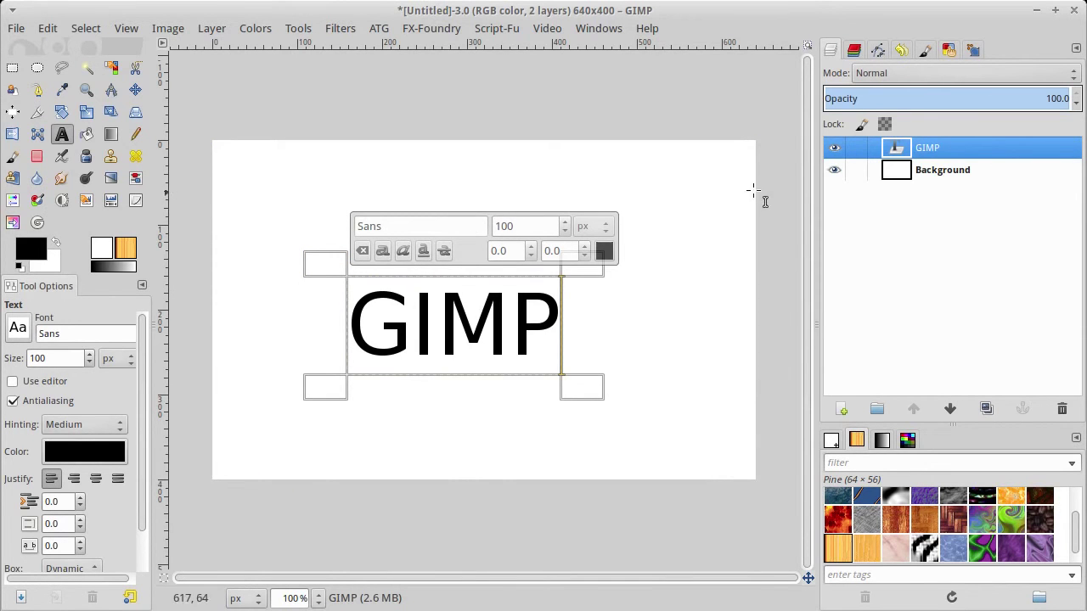
Centre the GIMP text layer horizontally and vertically on the canvas.
click(14, 117)
click(367, 304)
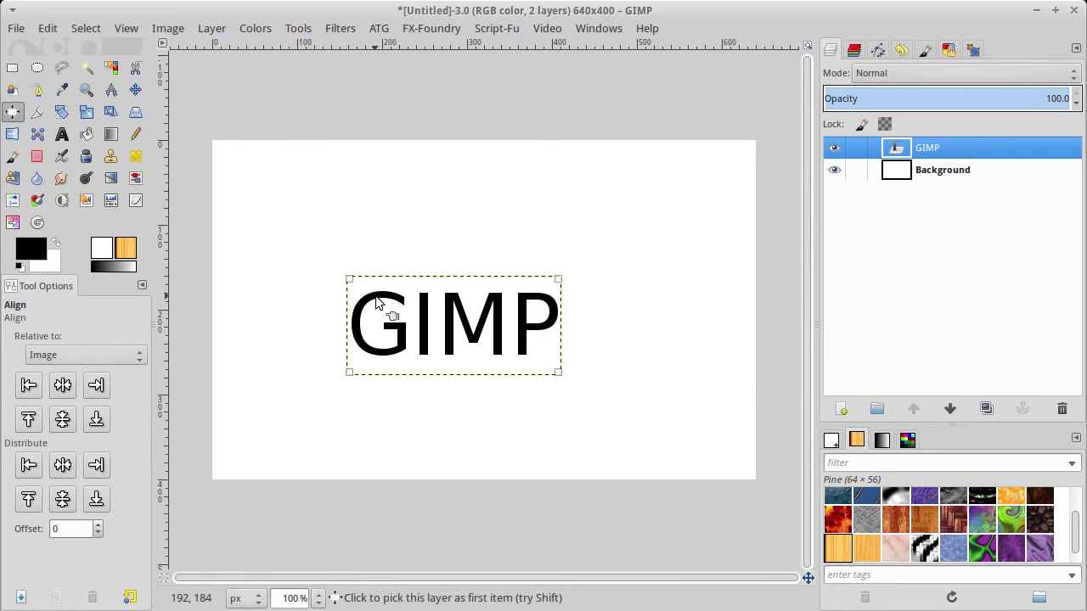
click(63, 386)
click(62, 419)
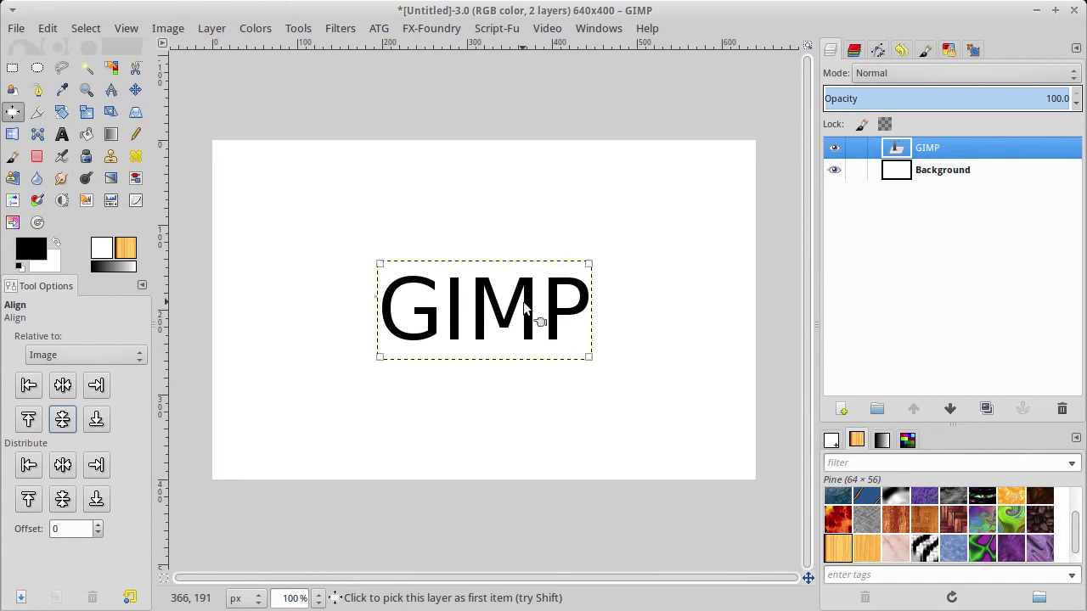
Apply a perspective transform pulling the text's bottom corners outward.
click(136, 112)
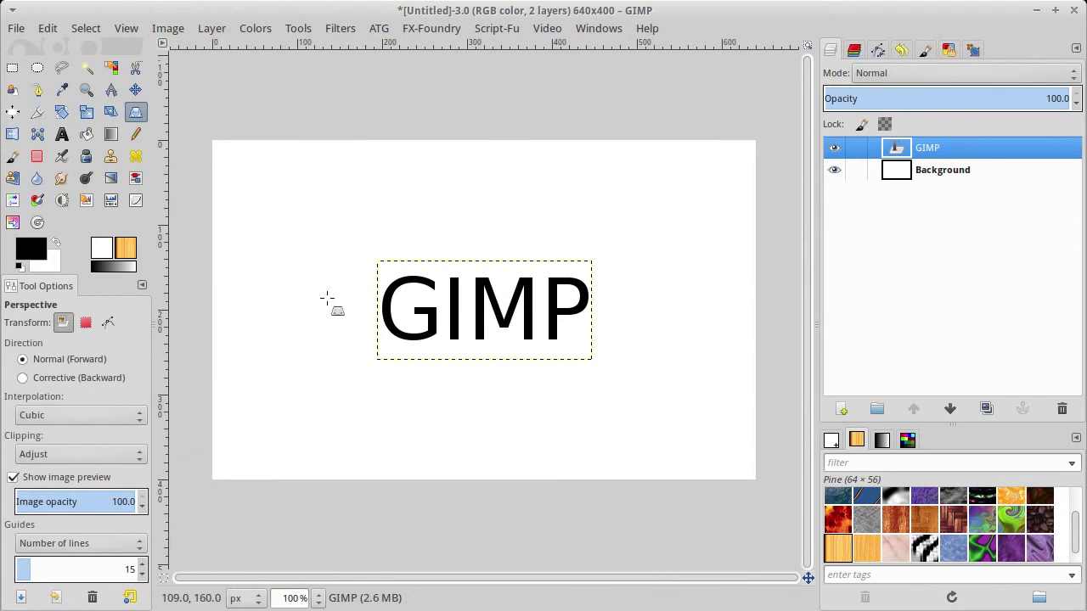
click(395, 325)
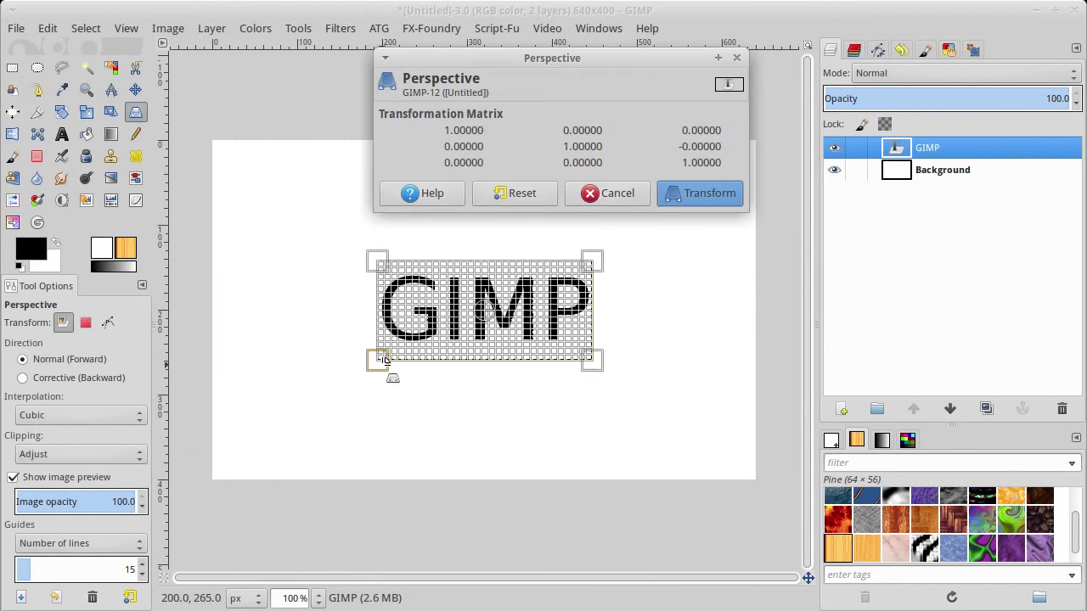
drag(381, 360, 292, 362)
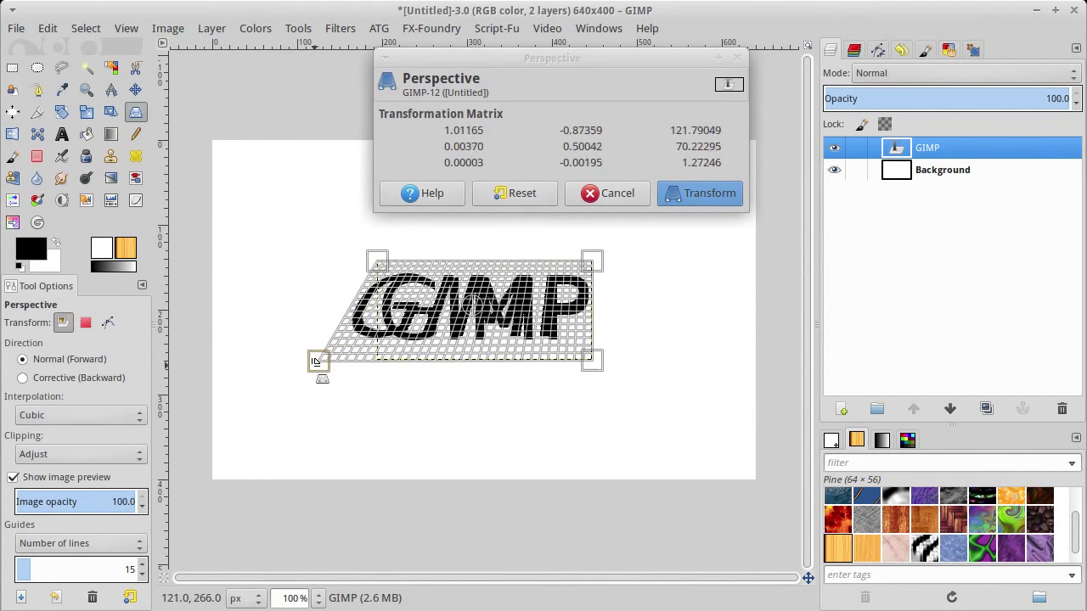
drag(593, 361, 690, 365)
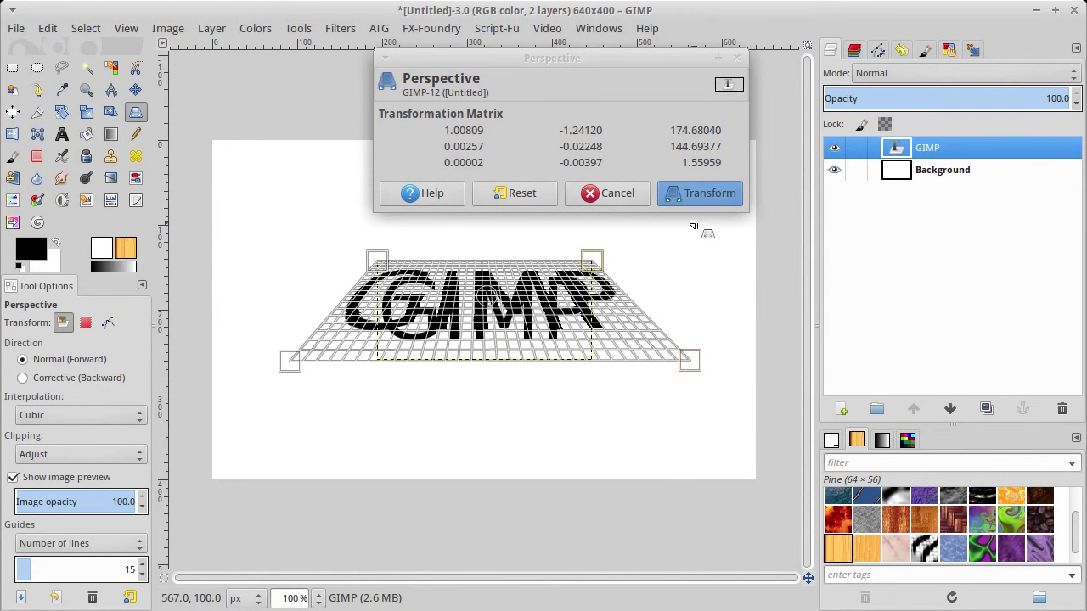
click(701, 194)
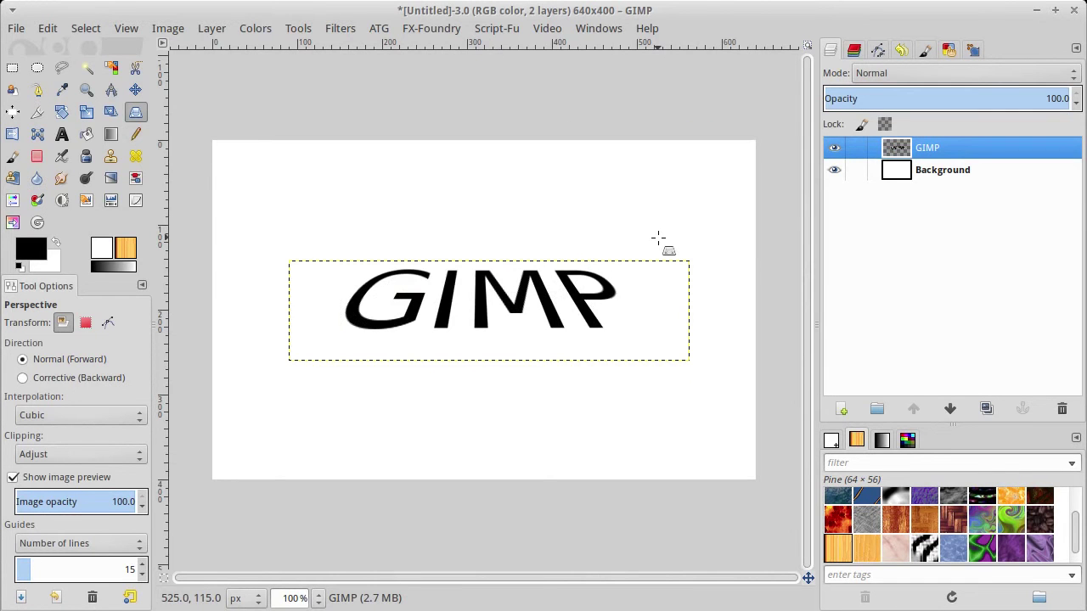
Duplicate the text layer twice, then raise the original GIMP layer to the top and hide it.
click(987, 409)
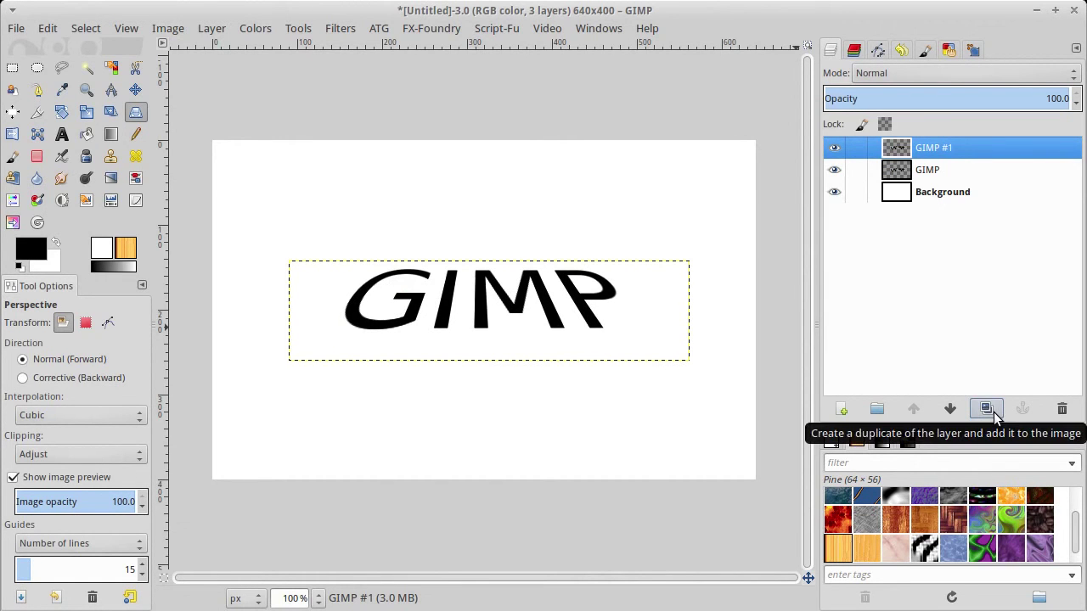
click(987, 409)
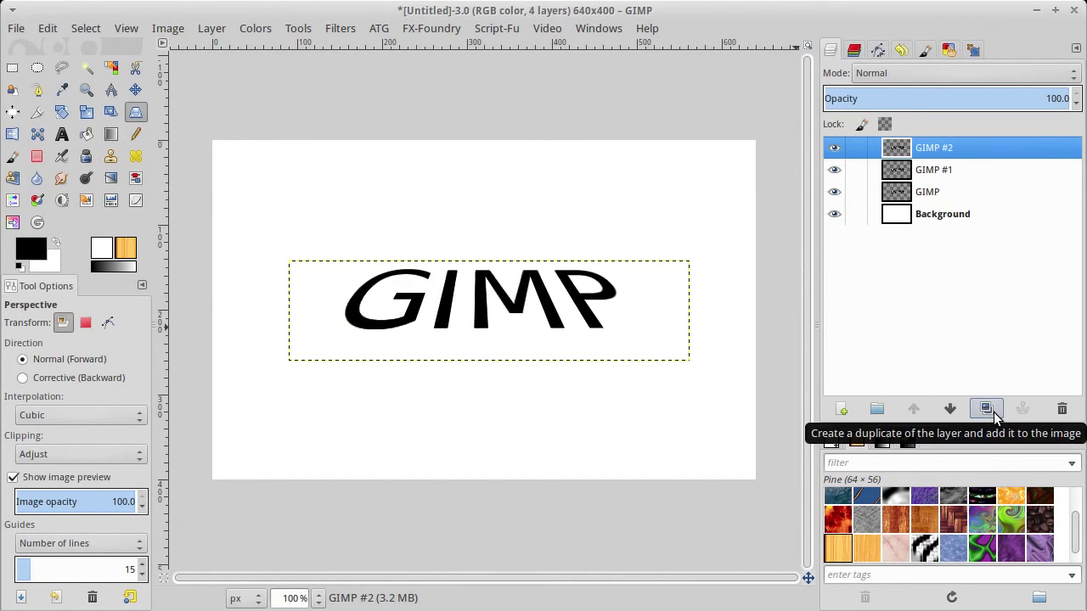
click(925, 191)
click(914, 409)
click(913, 409)
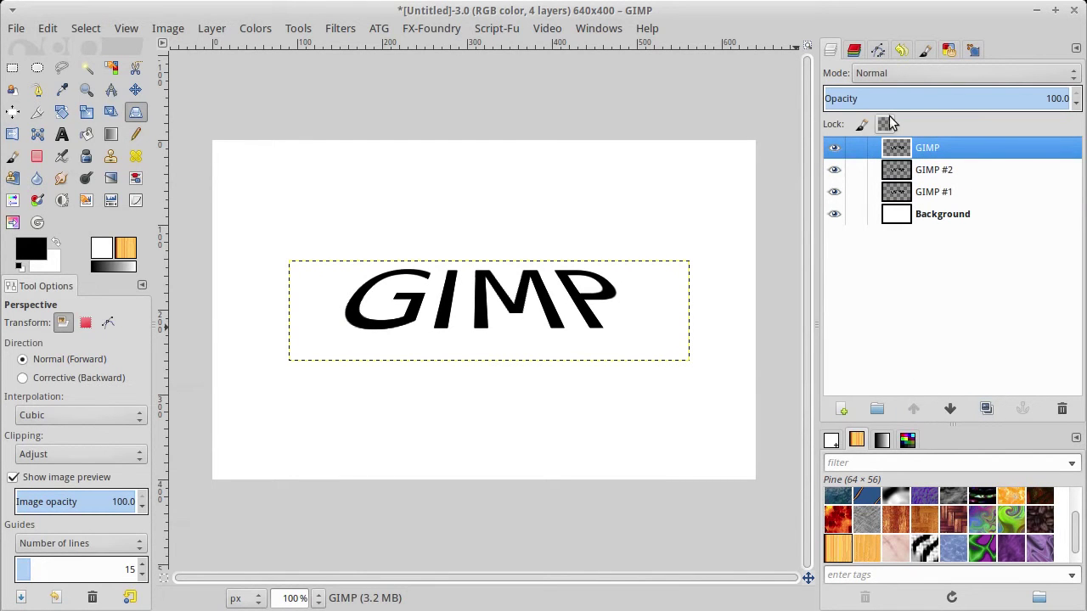
click(834, 148)
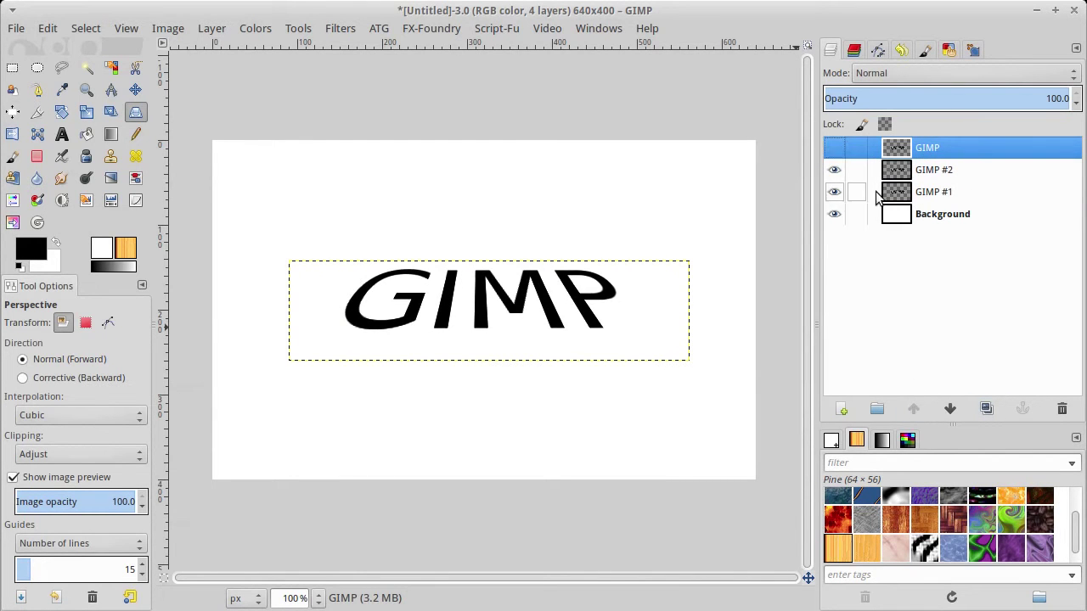
click(958, 170)
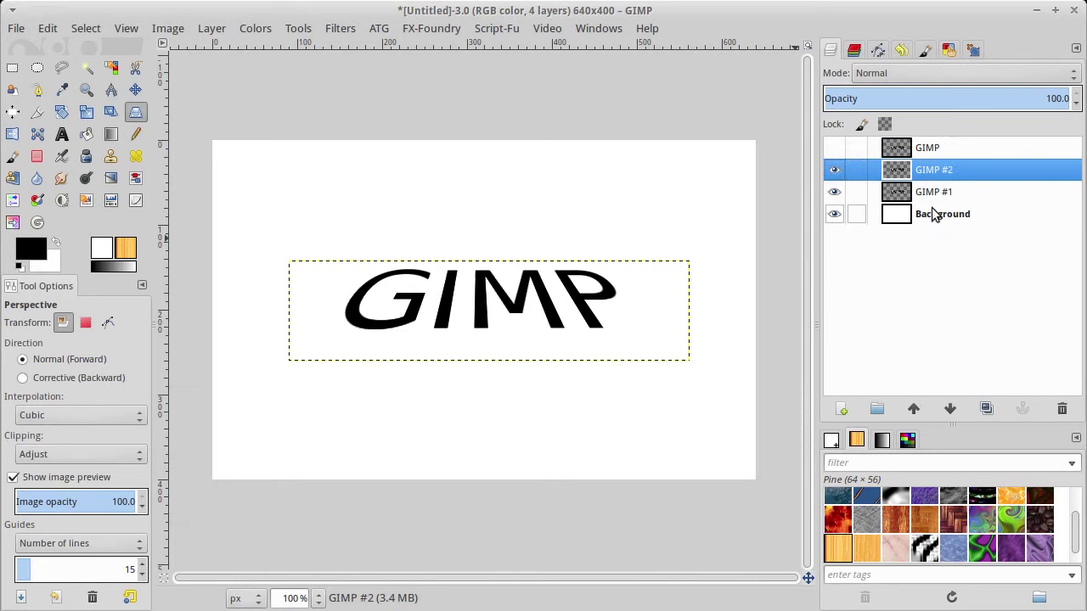
click(934, 194)
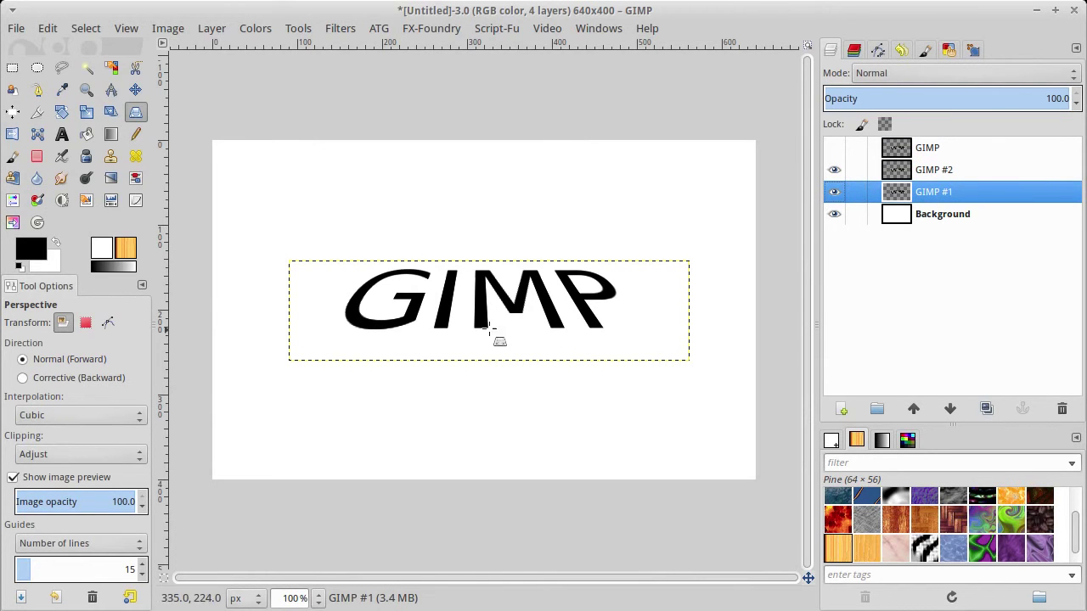
Offset the GIMP #2 copy a few pixels downward at 200% zoom, and hide the Background.
click(136, 89)
key(2)
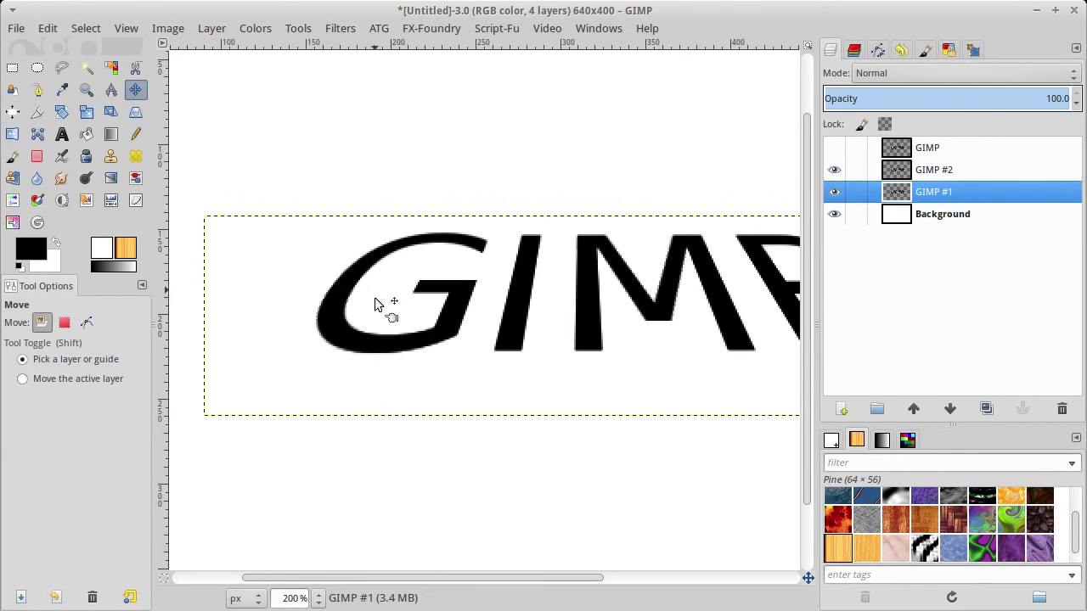
drag(393, 348, 395, 351)
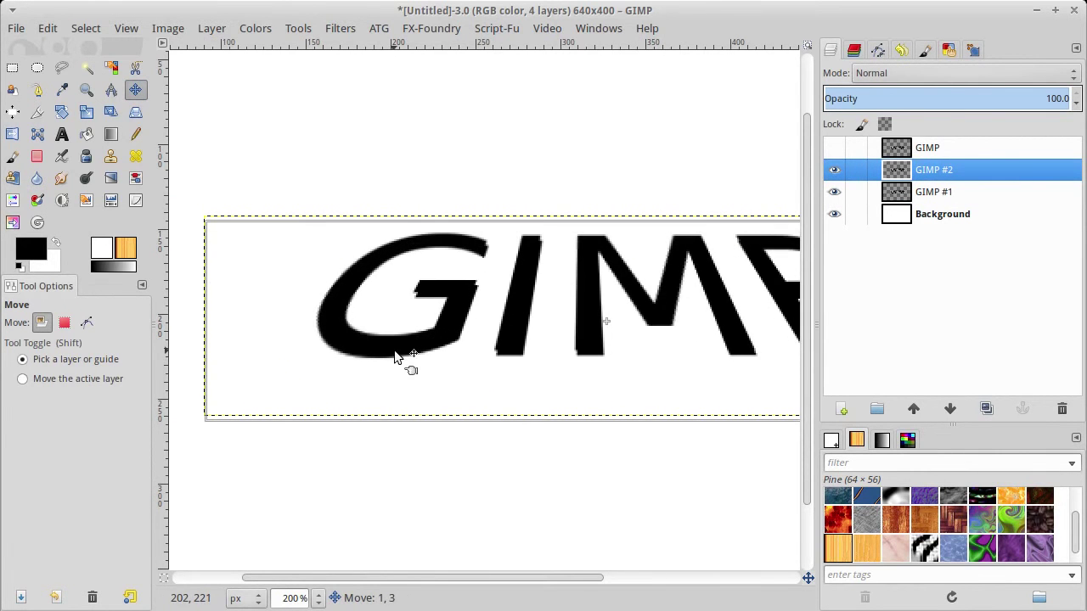
mouse_move(394, 350)
mouse_down()
mouse_move(402, 372)
mouse_move(391, 364)
mouse_up()
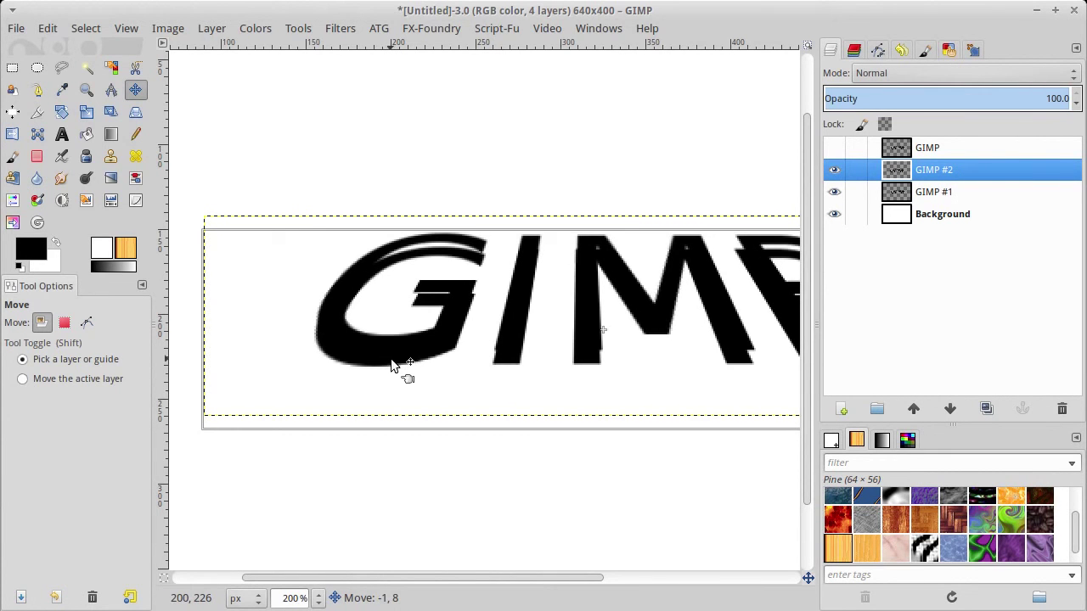
mouse_move(391, 363)
mouse_down()
mouse_move(405, 376)
mouse_move(393, 360)
mouse_up()
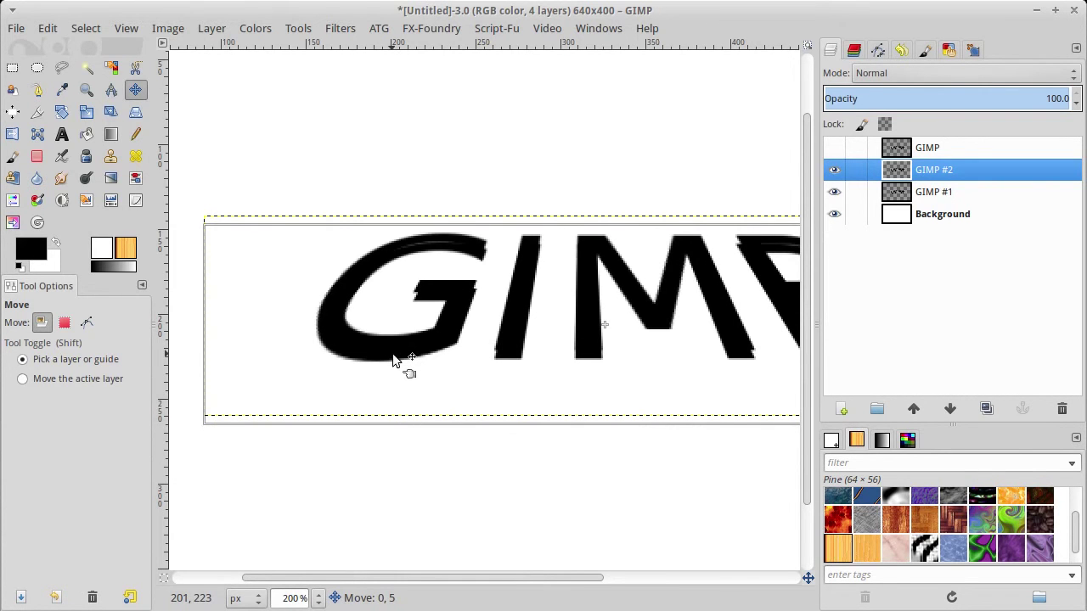
drag(393, 360, 392, 360)
drag(392, 360, 392, 358)
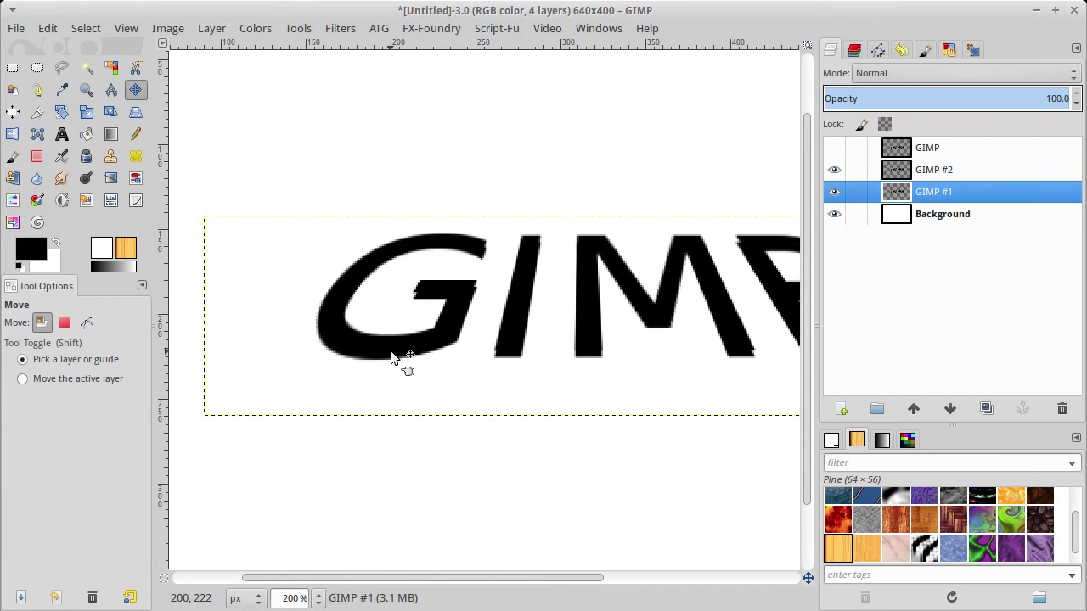
drag(583, 214, 485, 209)
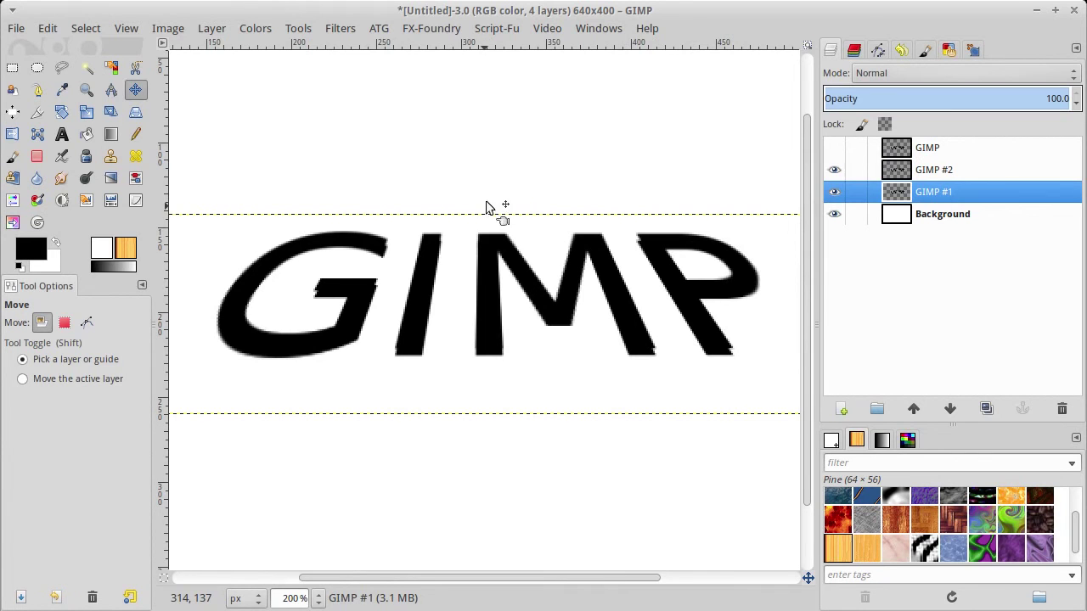
click(834, 214)
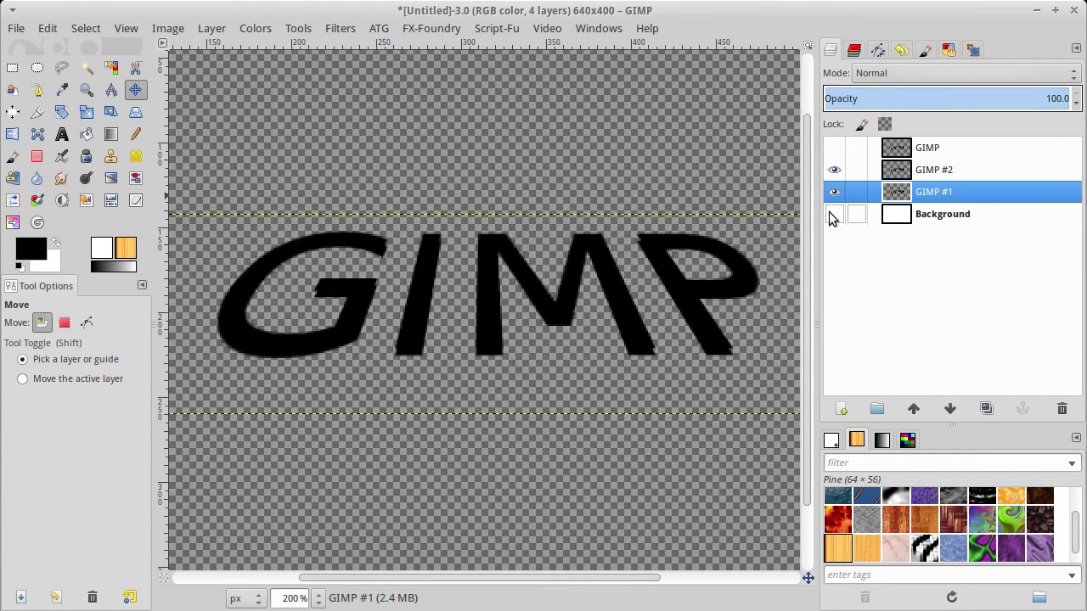
Merge the GIMP #2 copy down into GIMP #1.
right_click(927, 172)
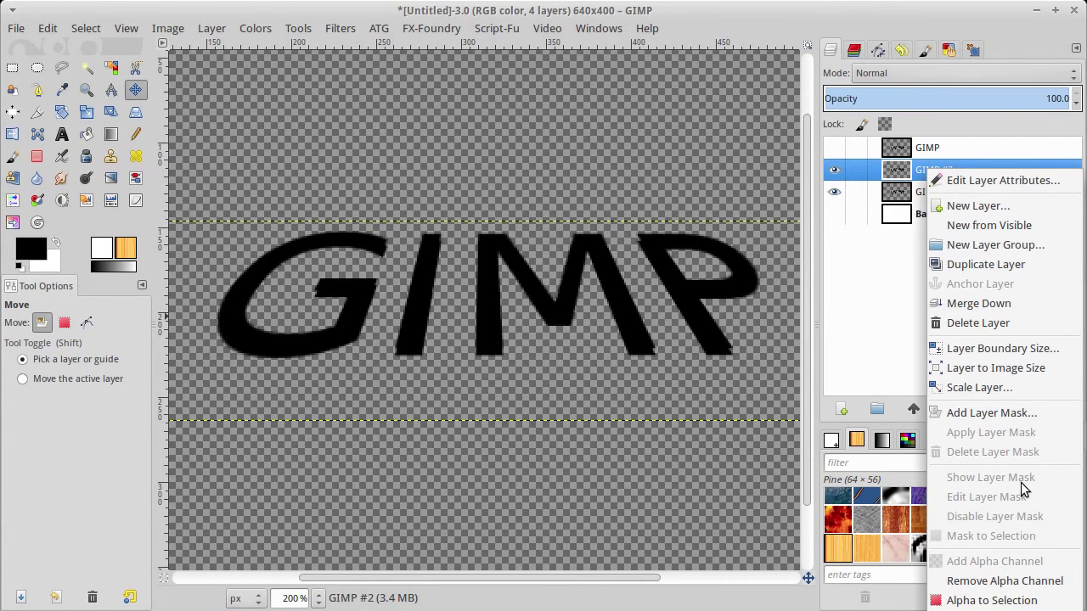
click(985, 604)
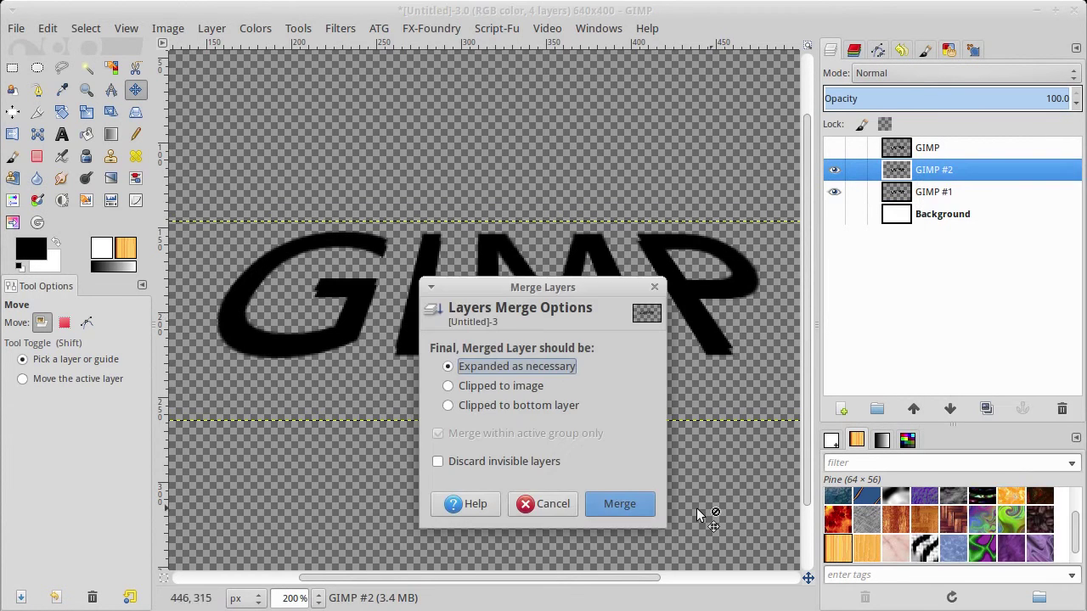
click(614, 505)
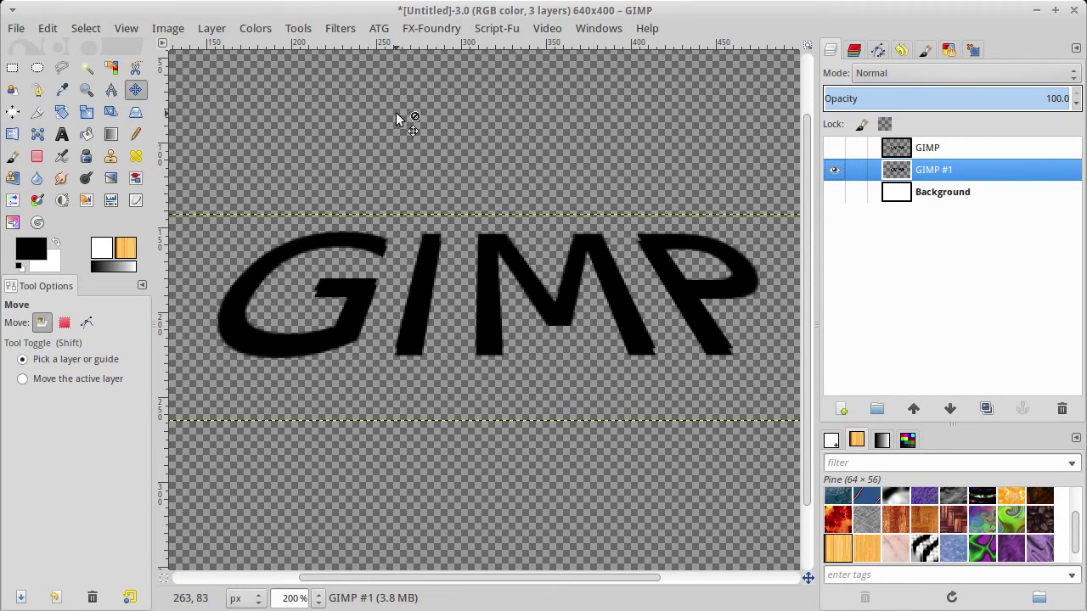
Apply a Motion Blur with length 5 and angle 270 to the letters.
click(337, 28)
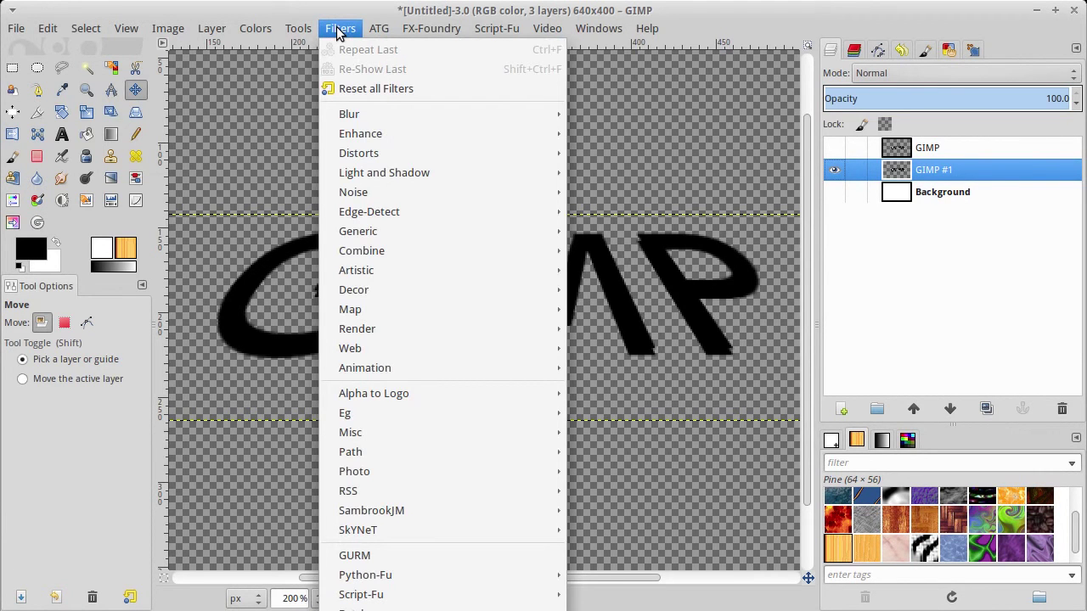
mouse_move(349, 114)
click(635, 178)
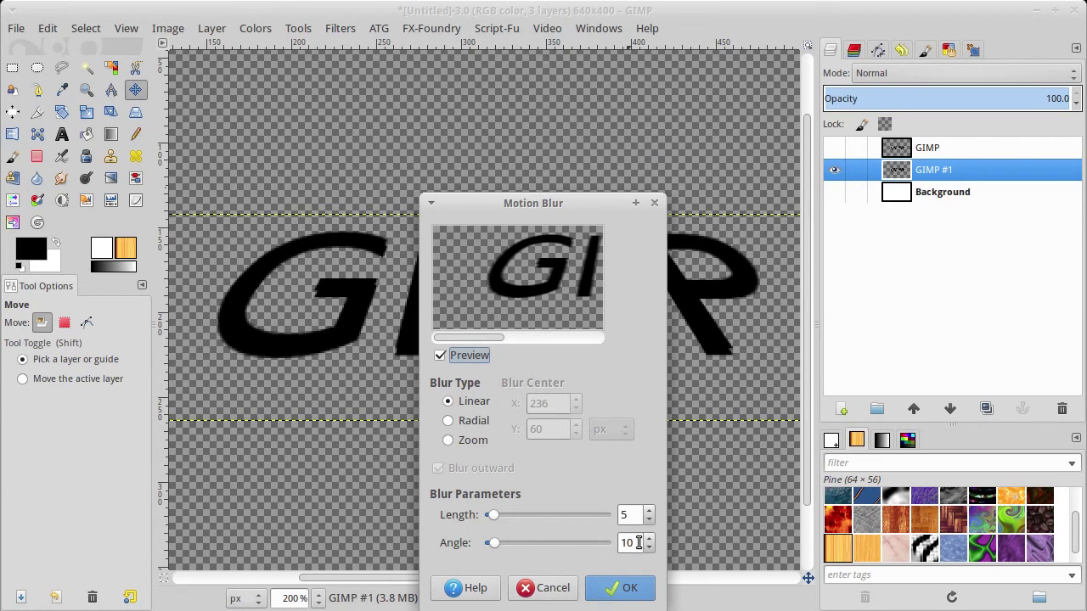
drag(638, 543, 548, 543)
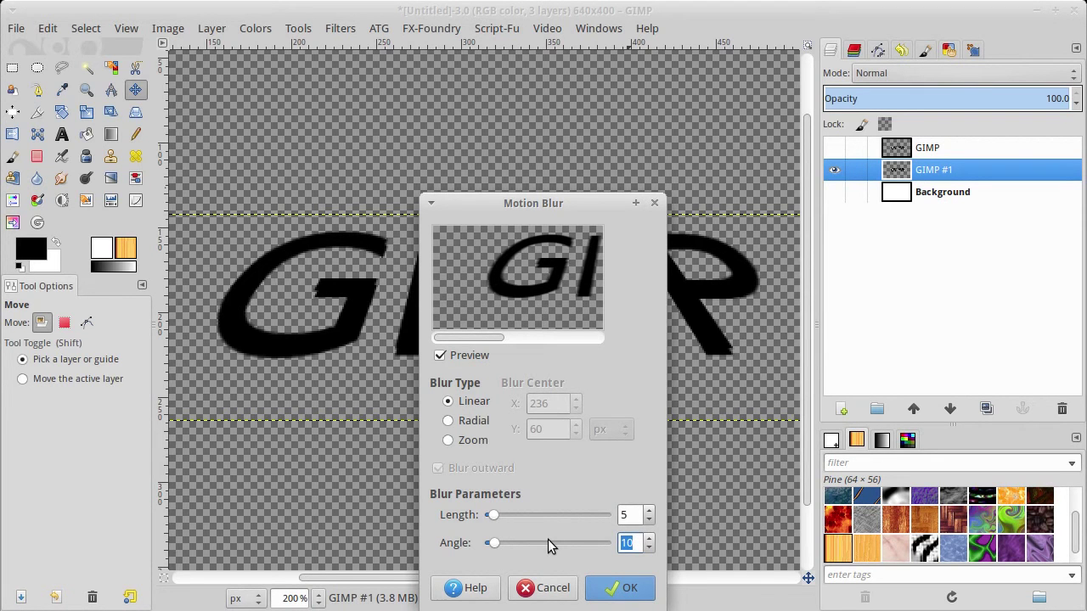
text(270)
click(620, 587)
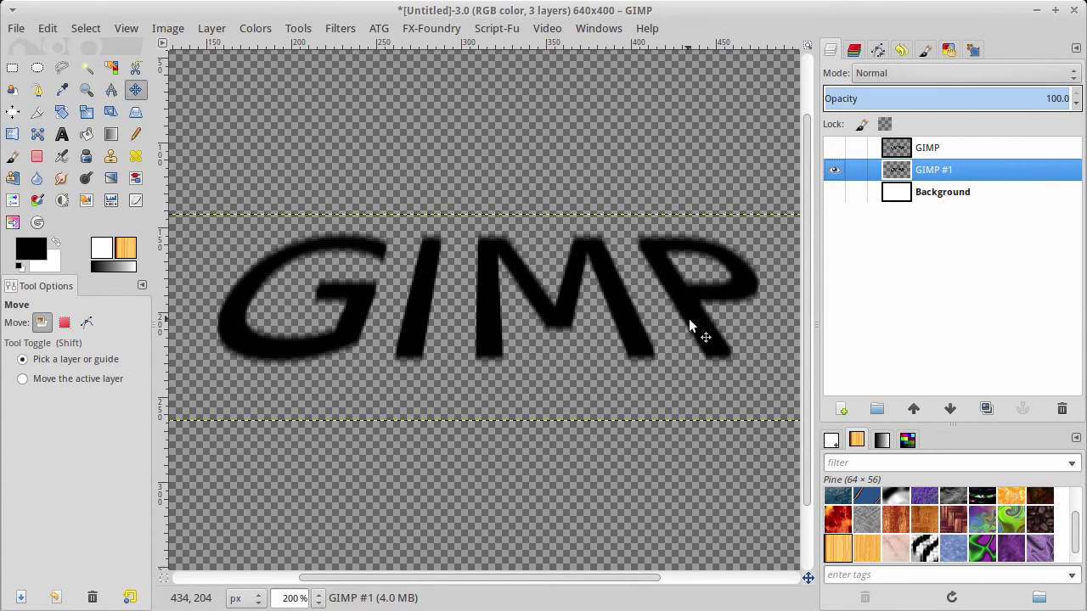
Select the transparent area around the letters by colour, then invert the selection onto the letters.
scroll(689, 327, up, 2)
scroll(688, 327, down, 2)
scroll(688, 327, up, 2)
scroll(689, 327, up, 2)
scroll(689, 323, down, 2)
scroll(454, 292, down, 1)
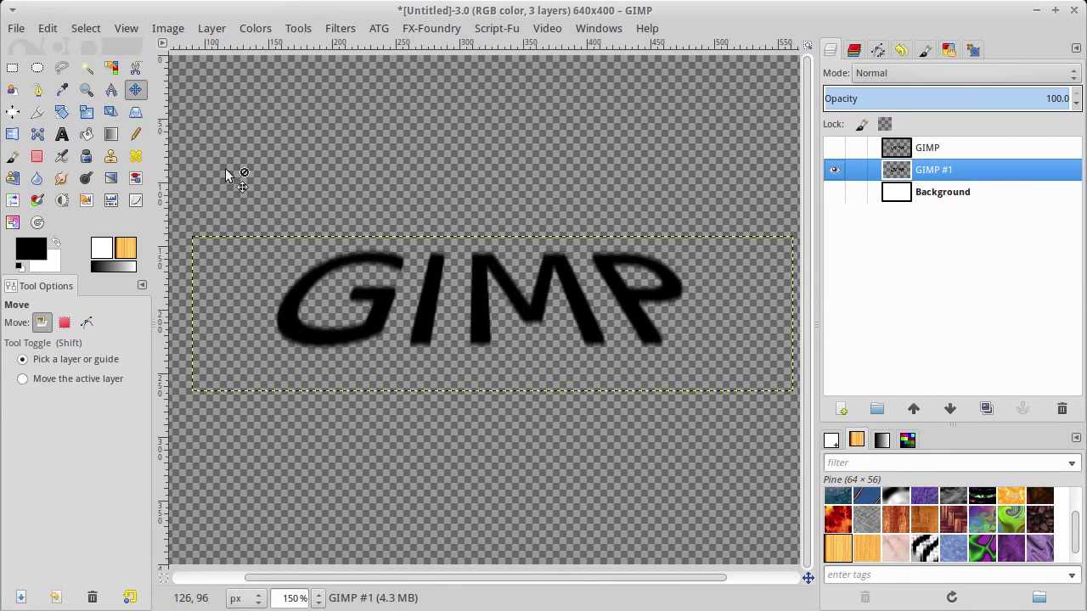
click(105, 65)
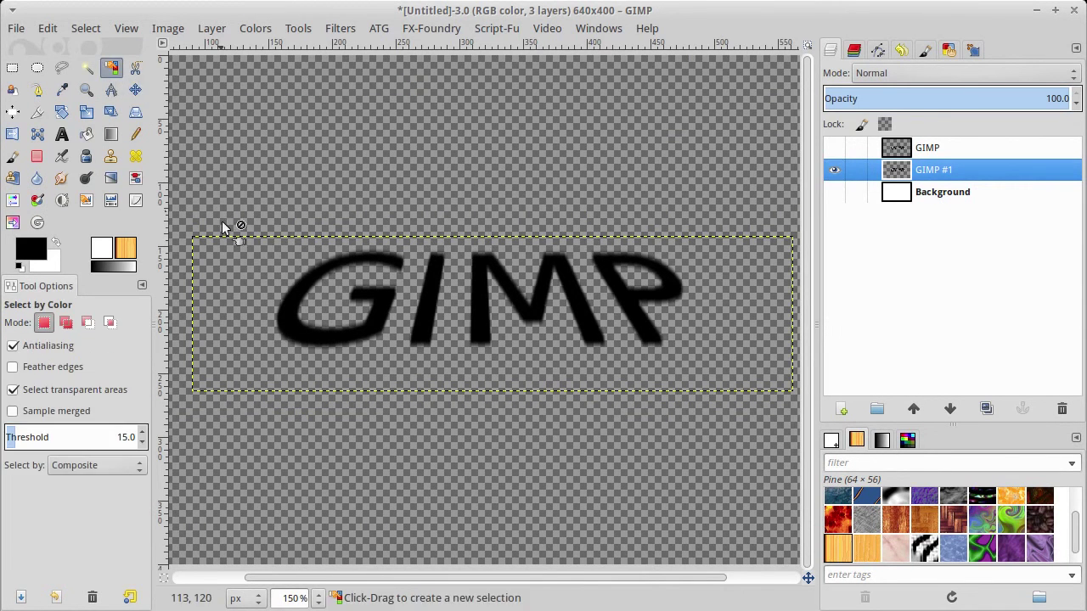
click(244, 270)
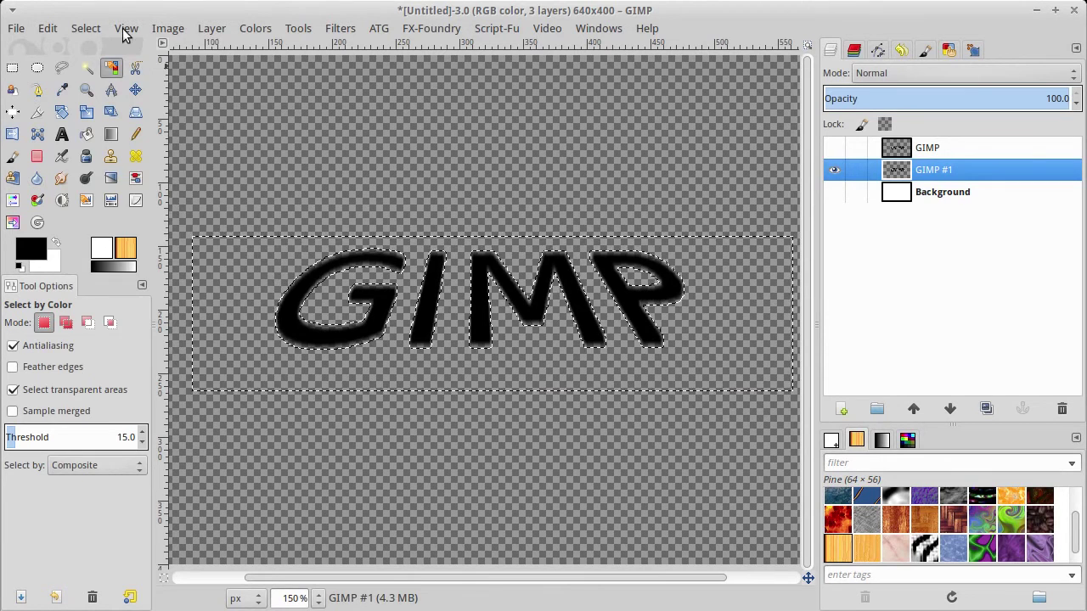
click(86, 28)
click(93, 88)
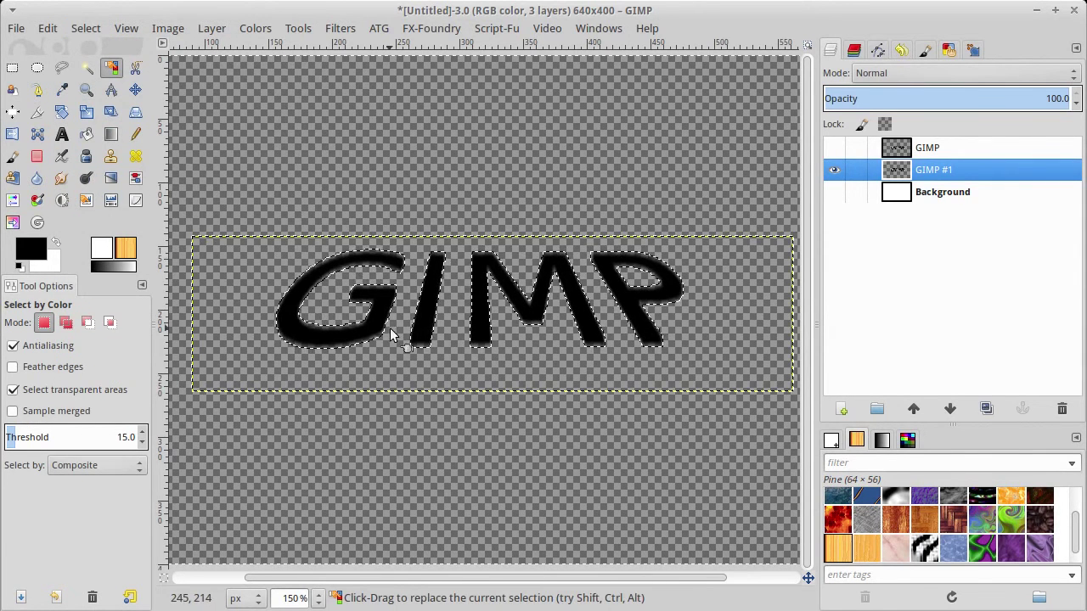
Zoom in and out to inspect the selection around the blurred letters.
key(ctrl)
ctrl+scroll(364, 328, up, 3)
ctrl+scroll(364, 328, up, 3)
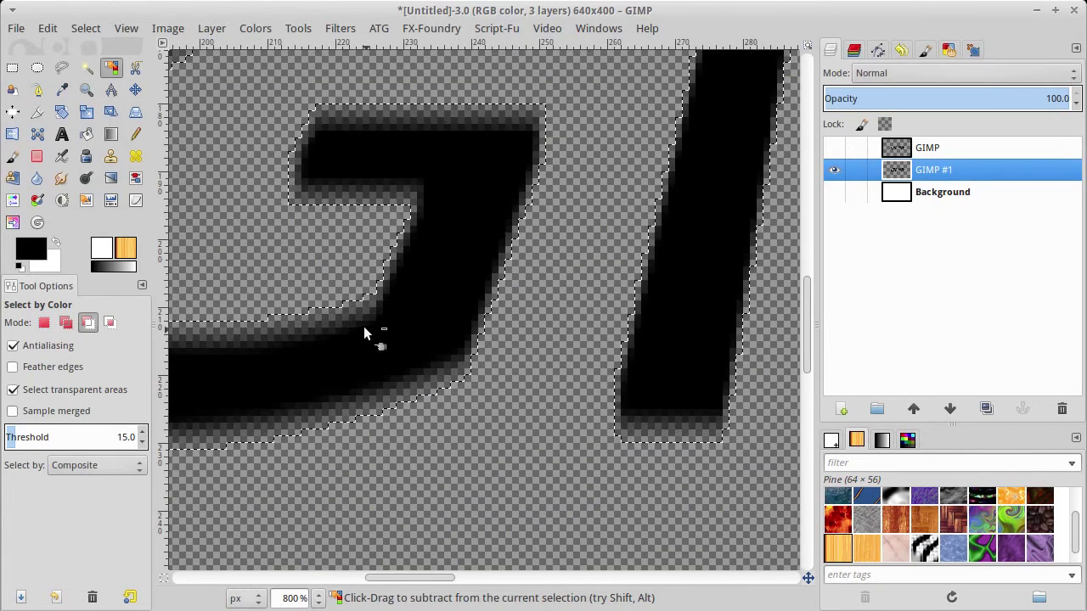
ctrl+scroll(500, 369, up, 1)
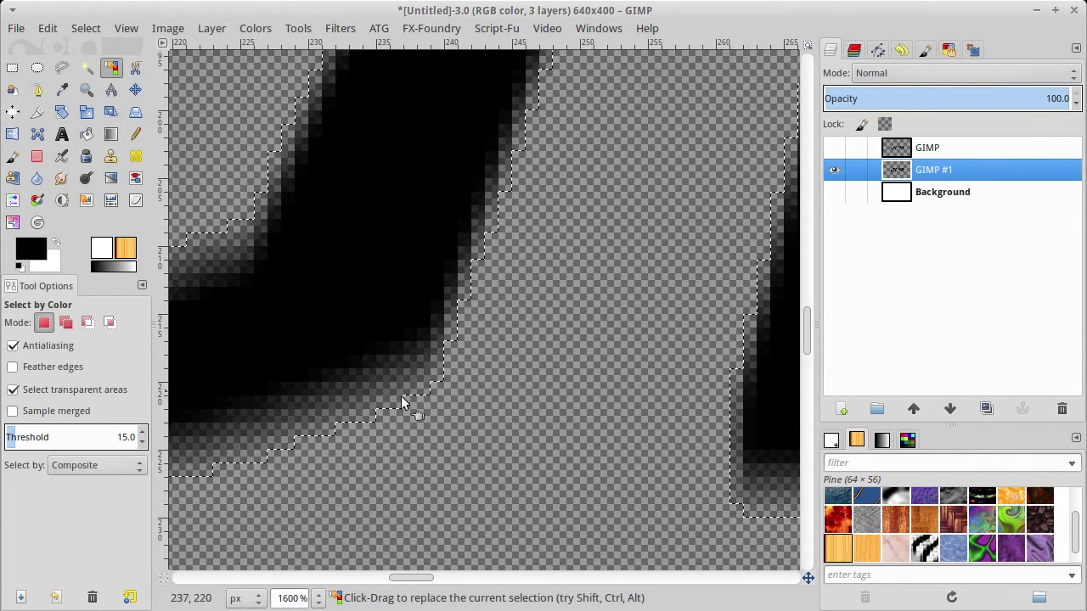
ctrl+scroll(407, 379, down, 2)
ctrl+scroll(407, 379, down, 1)
ctrl+scroll(406, 378, down, 2)
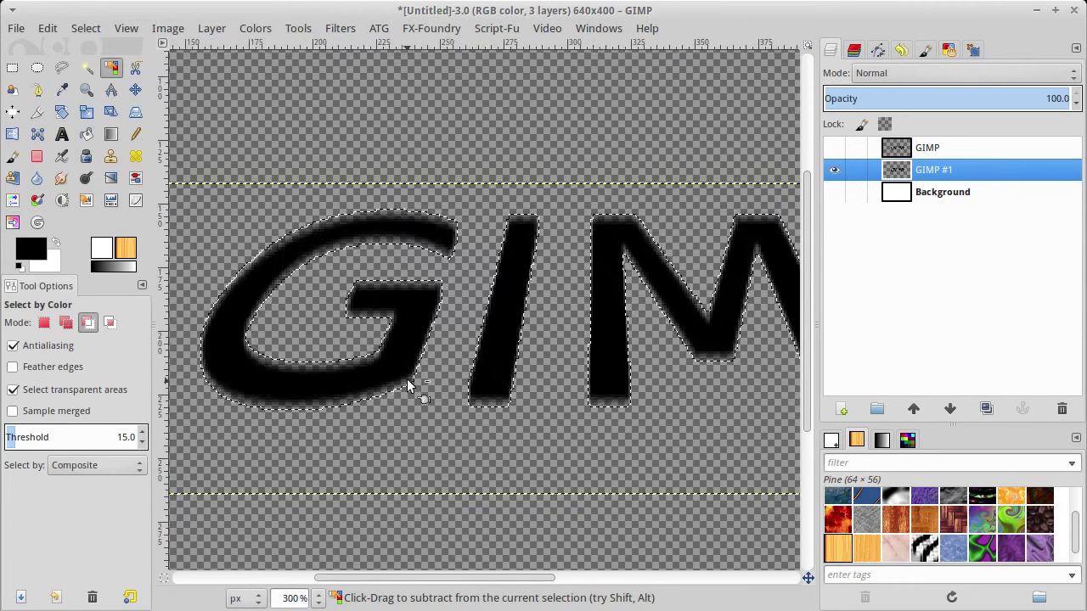
ctrl+scroll(406, 378, down, 2)
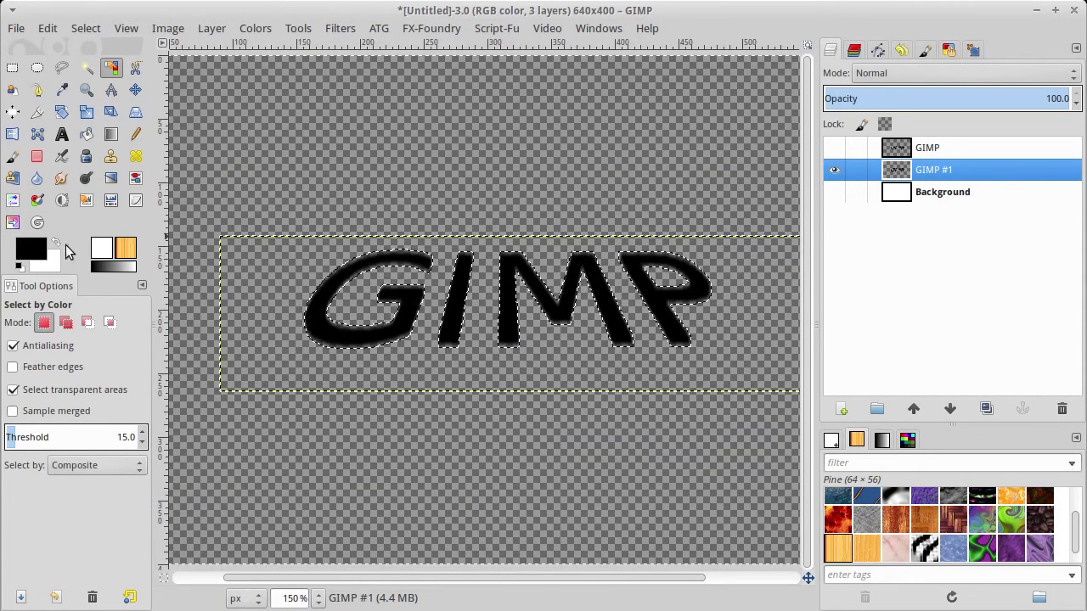
Fill the selected GIMP #1 letters with mid grey from the recent colours.
click(38, 253)
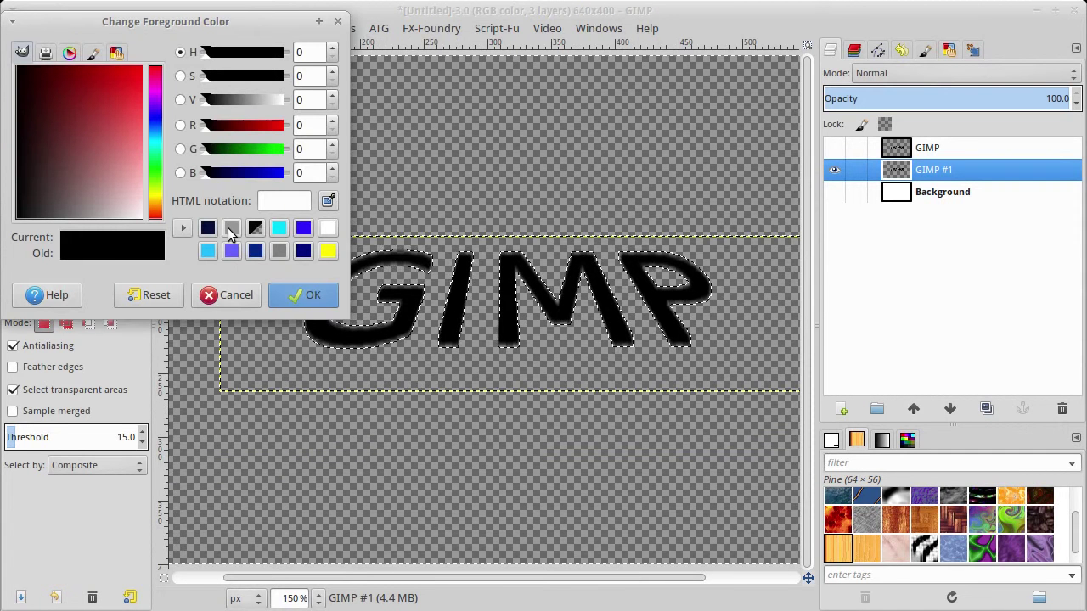
click(279, 251)
click(311, 296)
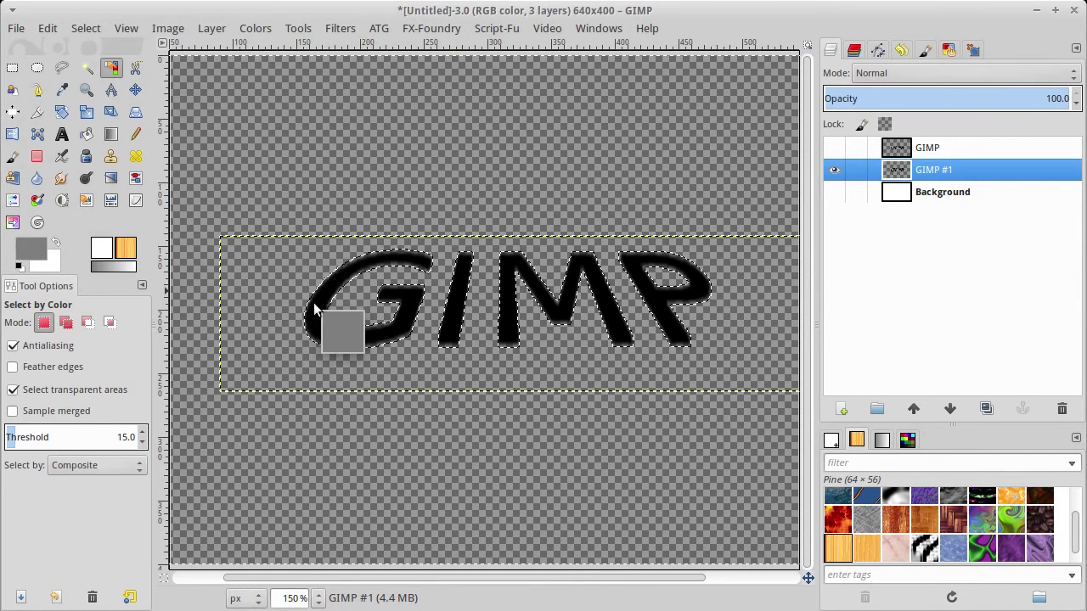
drag(123, 249, 314, 310)
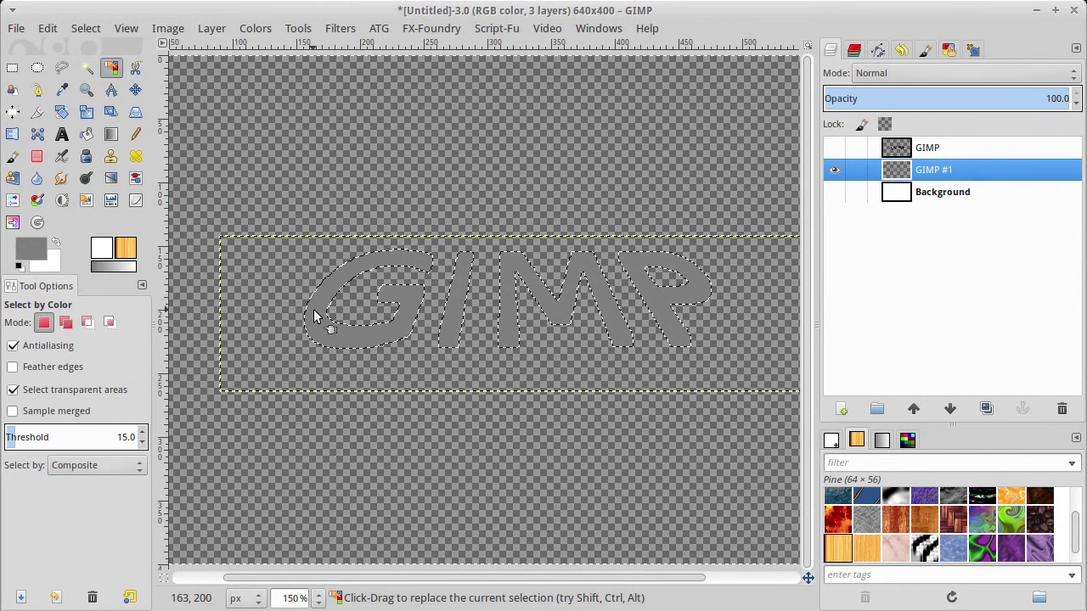
Show the black GIMP text again, clear the selection, and offset the grey letters.
click(832, 149)
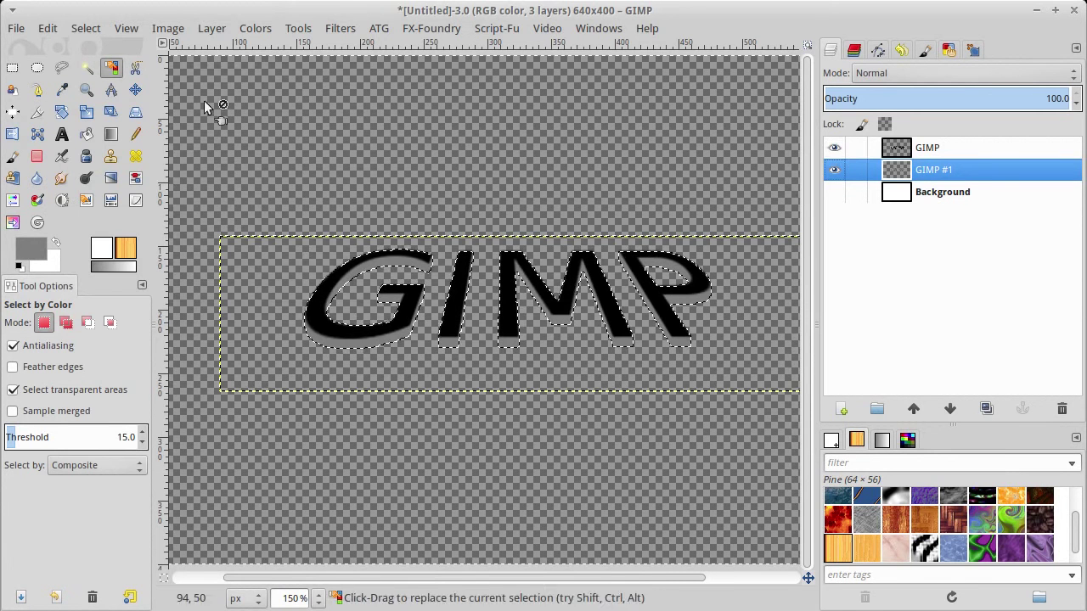
click(85, 28)
click(93, 47)
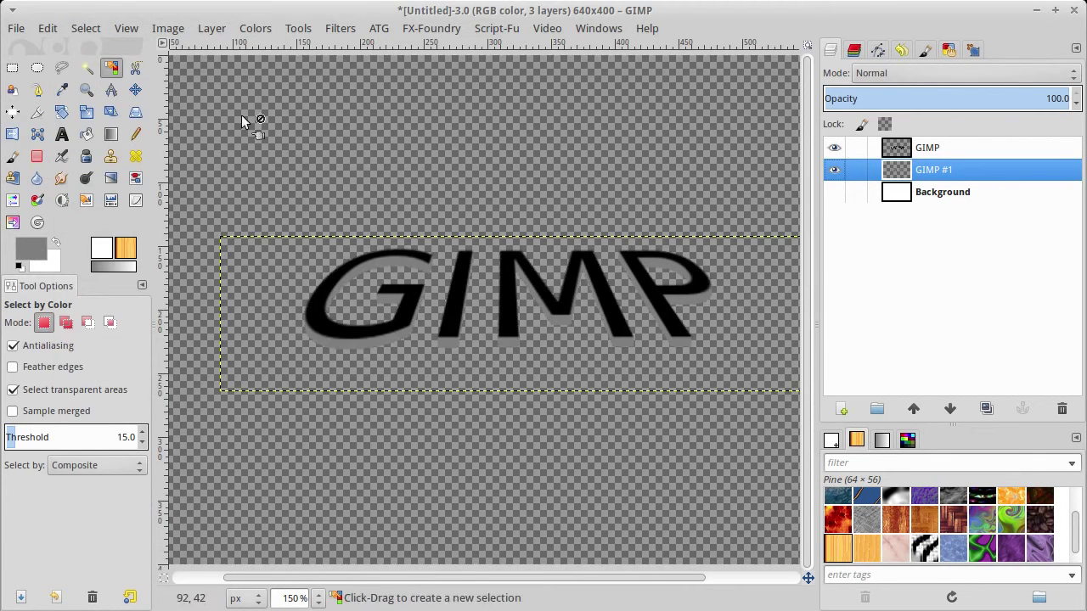
drag(559, 278, 517, 291)
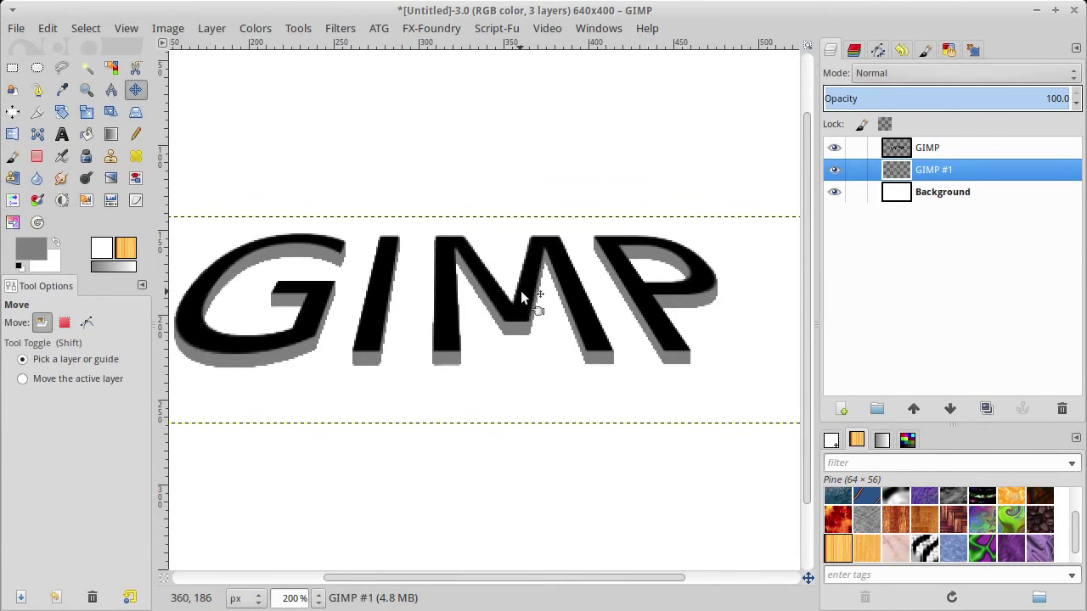
Nudge the grey letters so their edge shows just below the black text.
key(1)
ctrl+scroll(506, 304, up, 1)
ctrl+scroll(508, 307, up, 1)
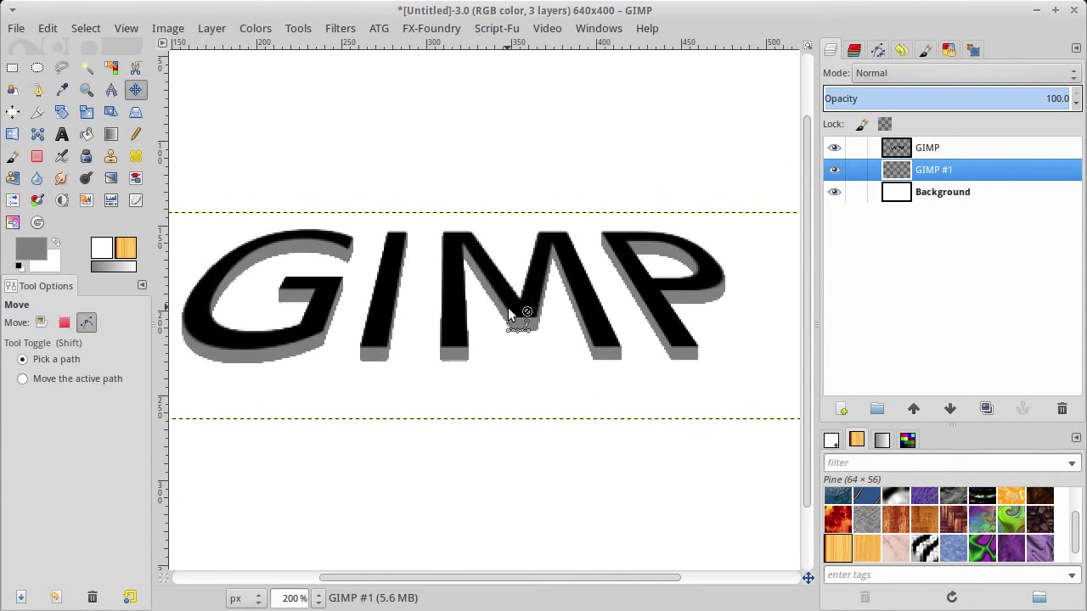
ctrl+scroll(484, 346, up, 1)
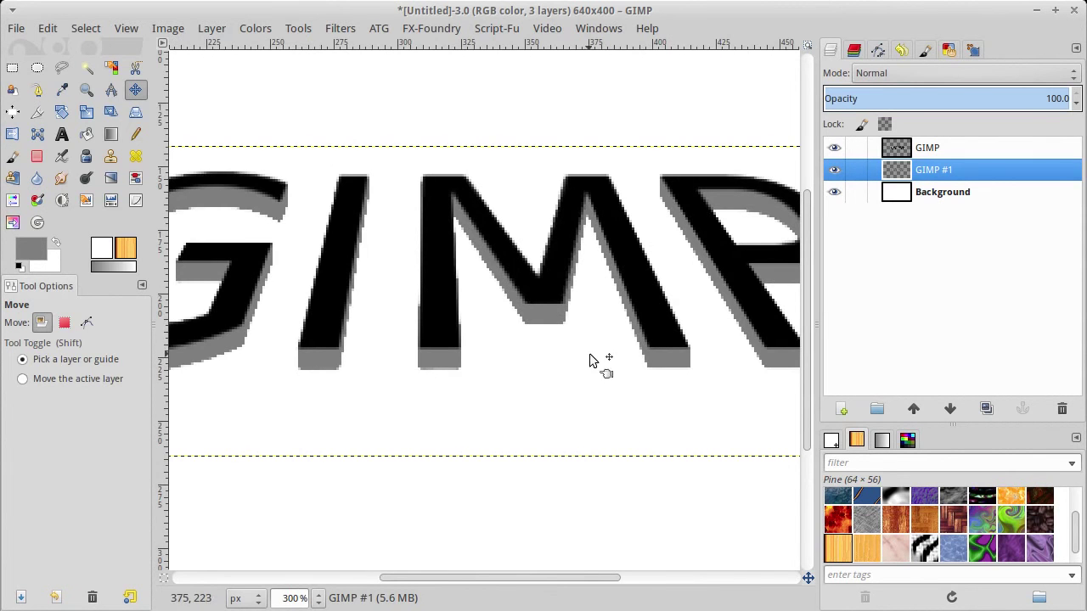
ctrl+scroll(586, 354, down, 1)
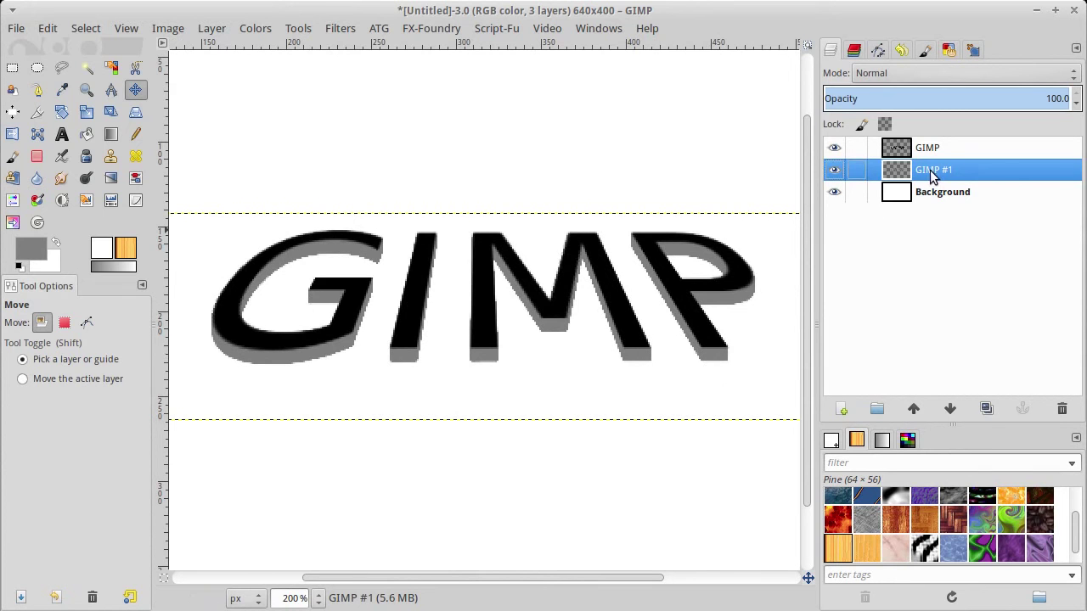
Duplicate the grey layer, move the copy down 6 px, and hide the text and Background.
click(985, 410)
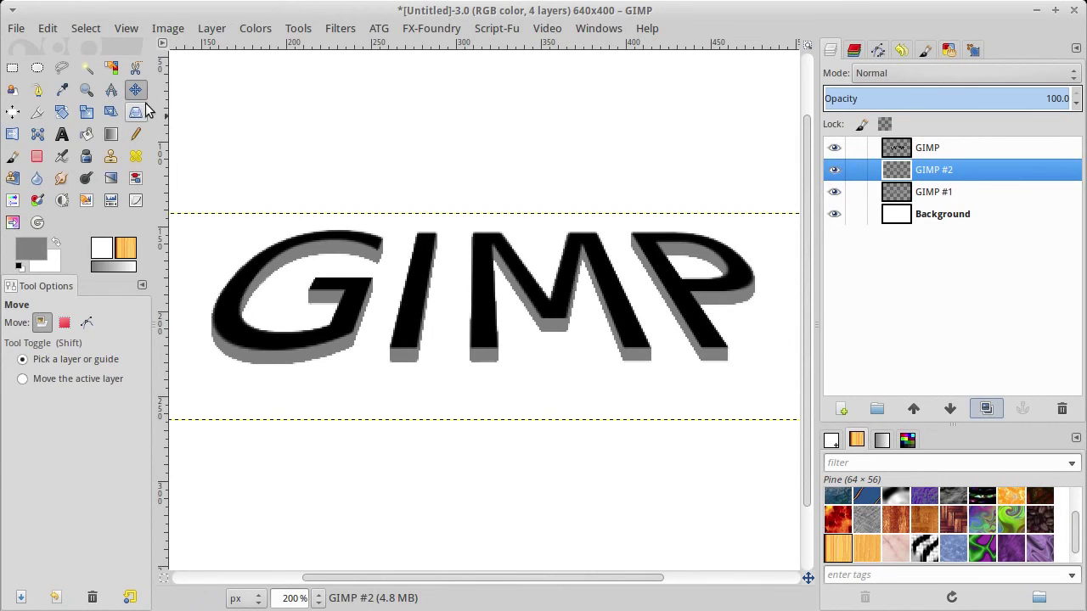
mouse_move(310, 349)
mouse_down()
mouse_move(309, 370)
mouse_move(307, 360)
mouse_up()
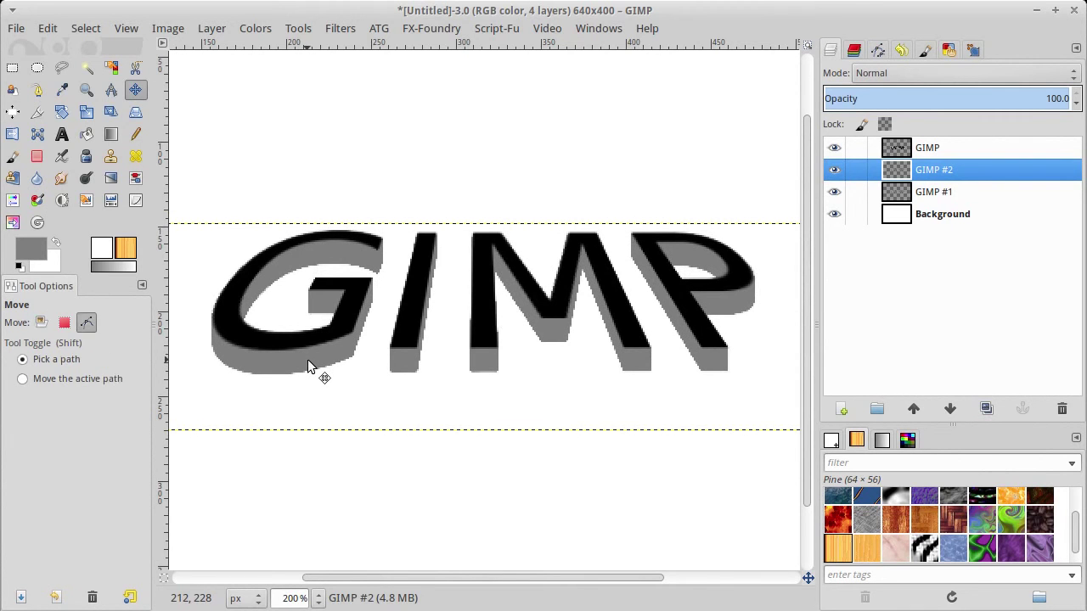
click(834, 147)
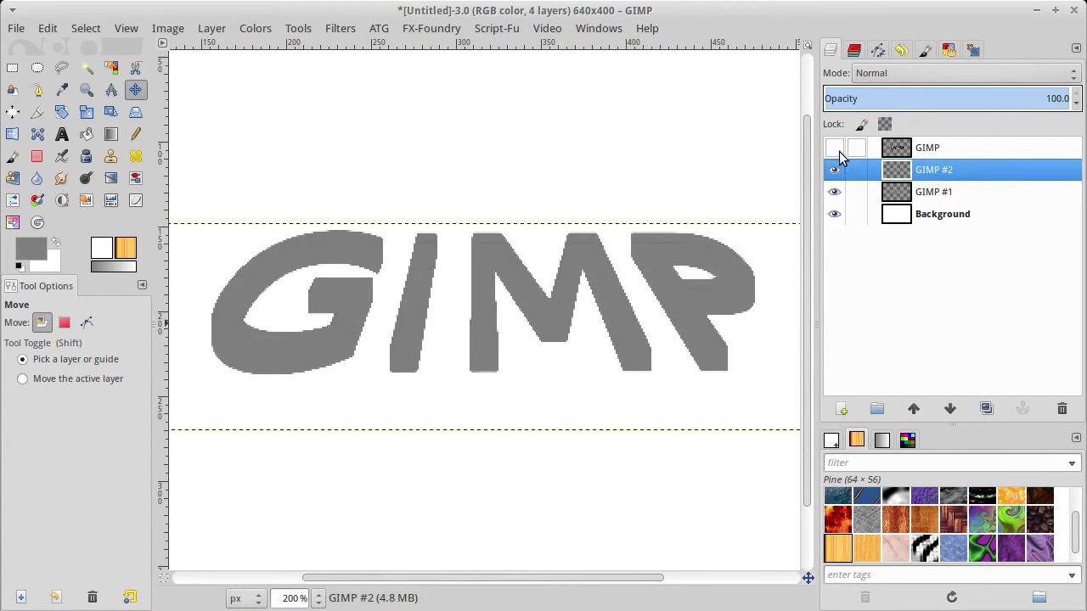
click(833, 214)
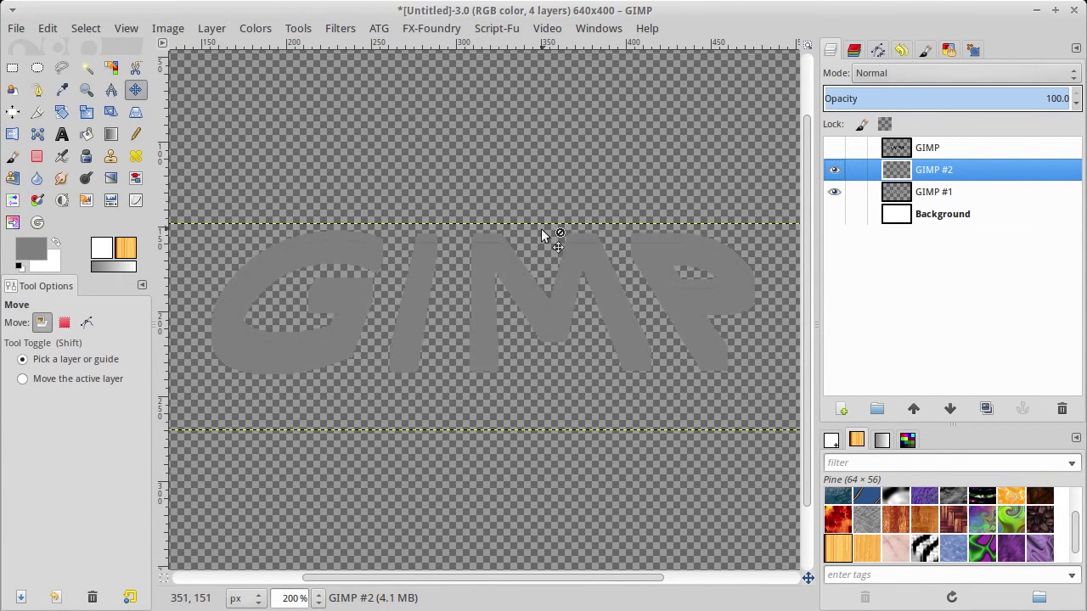
Merge the visible grey layers into GIMP #1, then show the text and Background again.
scroll(522, 235, up, 2)
scroll(524, 246, down, 2)
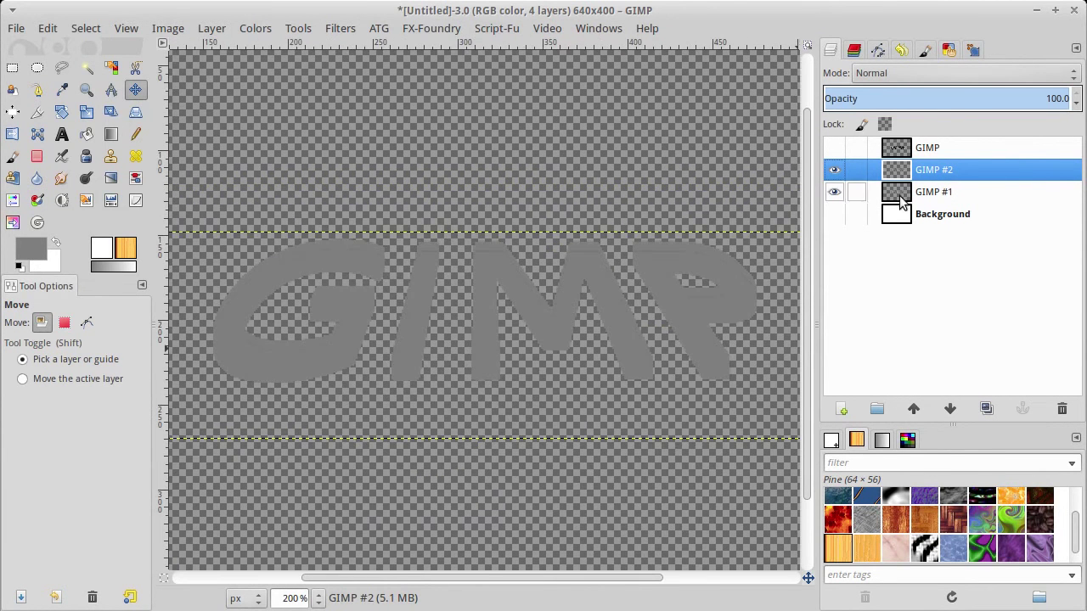
right_click(905, 192)
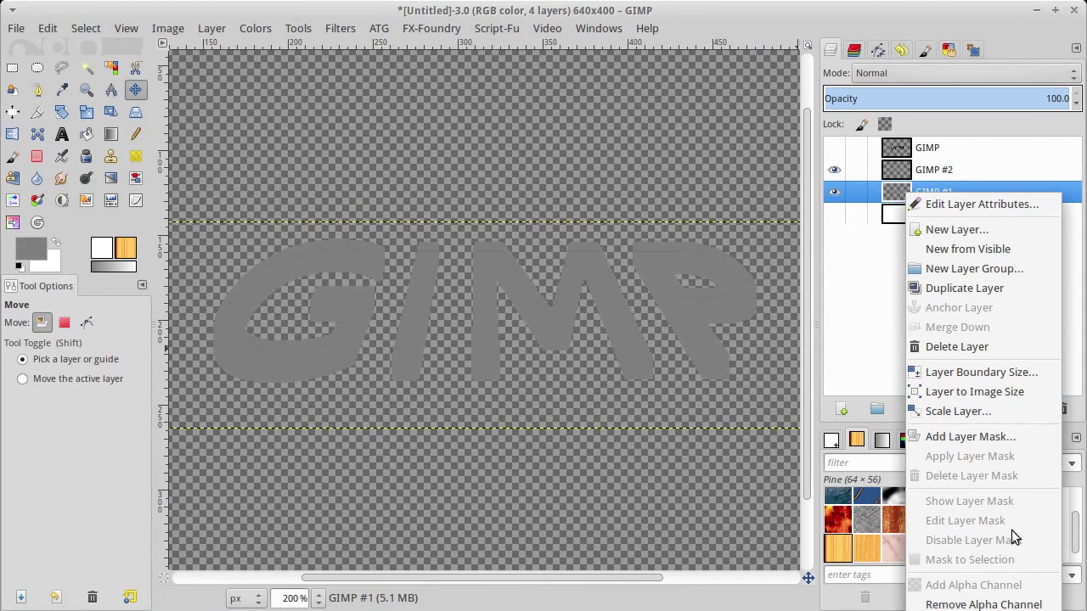
click(1010, 594)
click(619, 504)
scroll(416, 310, up, 3)
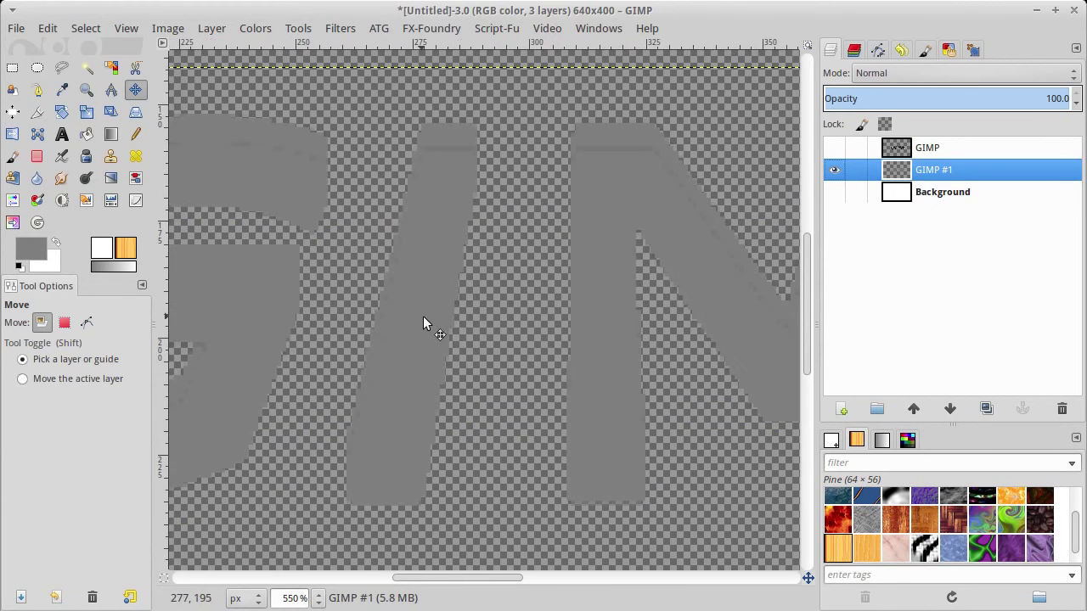
click(834, 148)
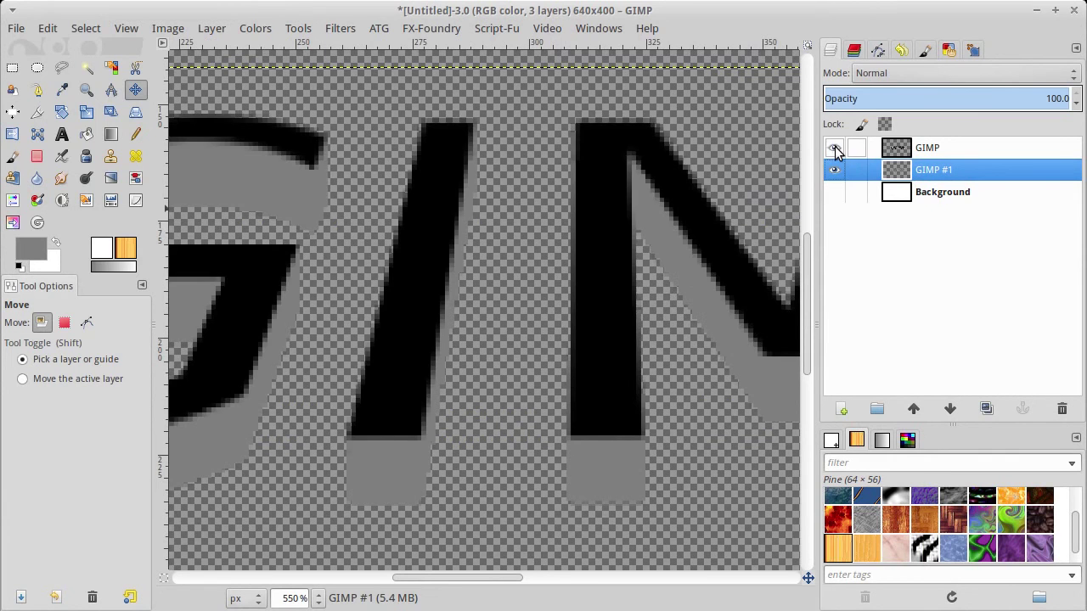
click(834, 194)
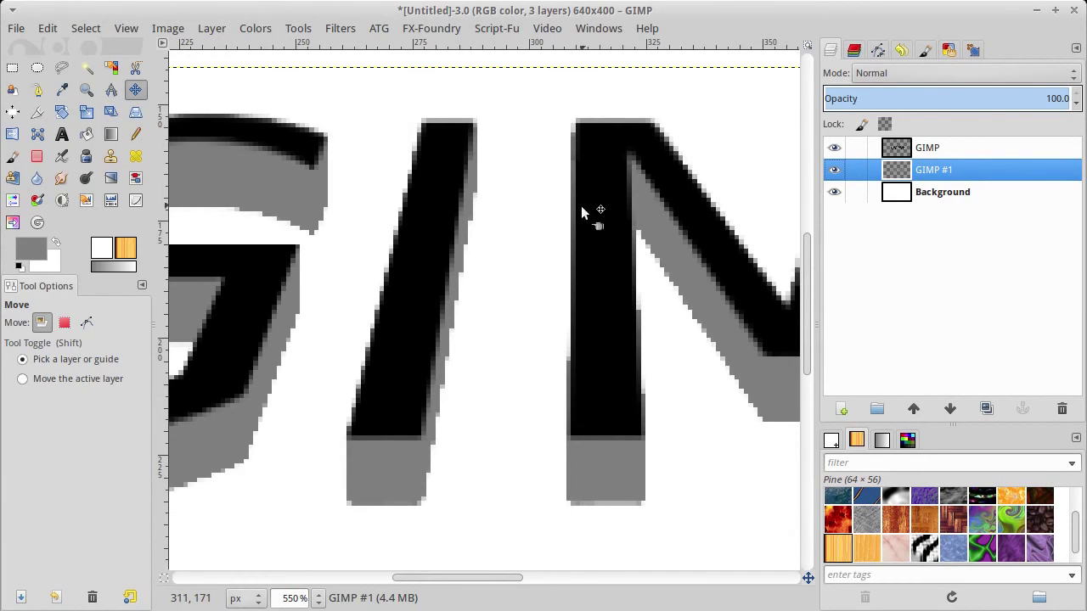
Pan and zoom across the letters to inspect the deeper grey extrusion.
scroll(569, 207, down, 1)
scroll(568, 207, down, 1)
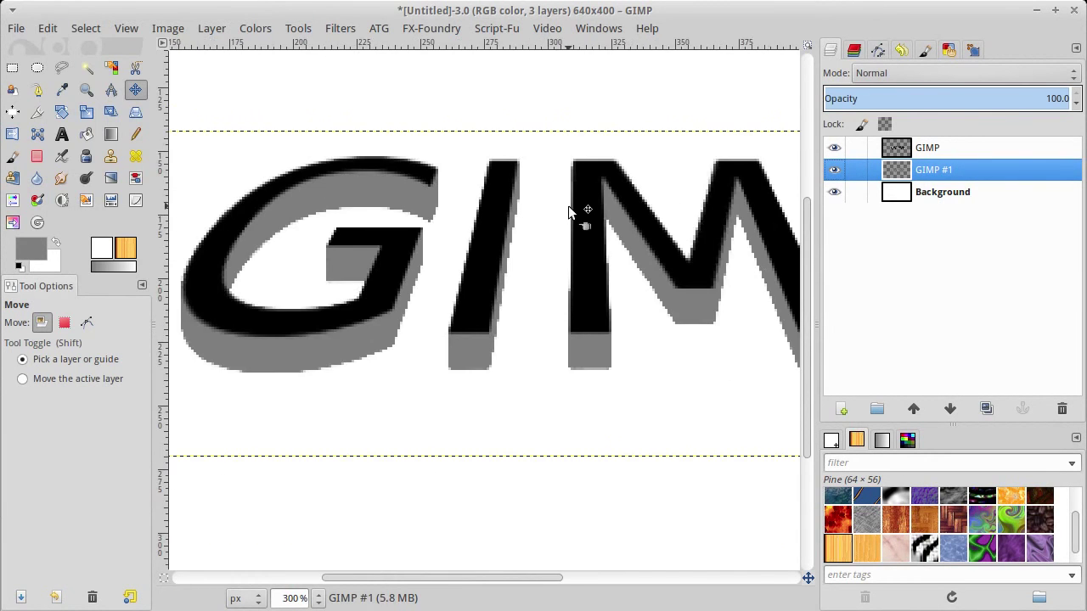
scroll(590, 207, up, 2)
scroll(516, 211, left, 3)
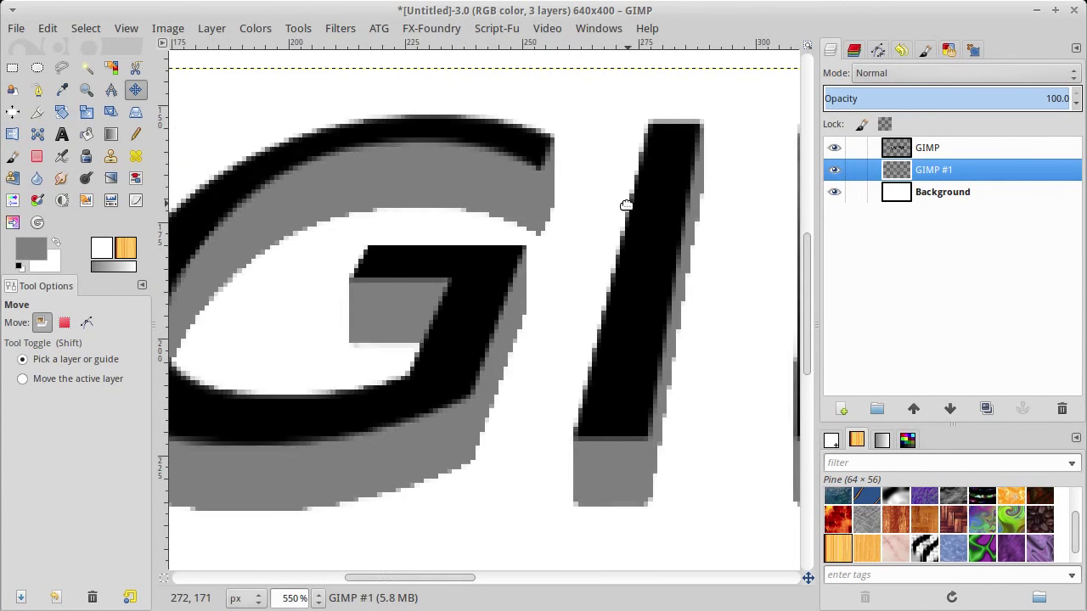
scroll(345, 207, right, 1)
scroll(381, 213, right, 1)
scroll(546, 213, right, 2)
scroll(604, 249, right, 1)
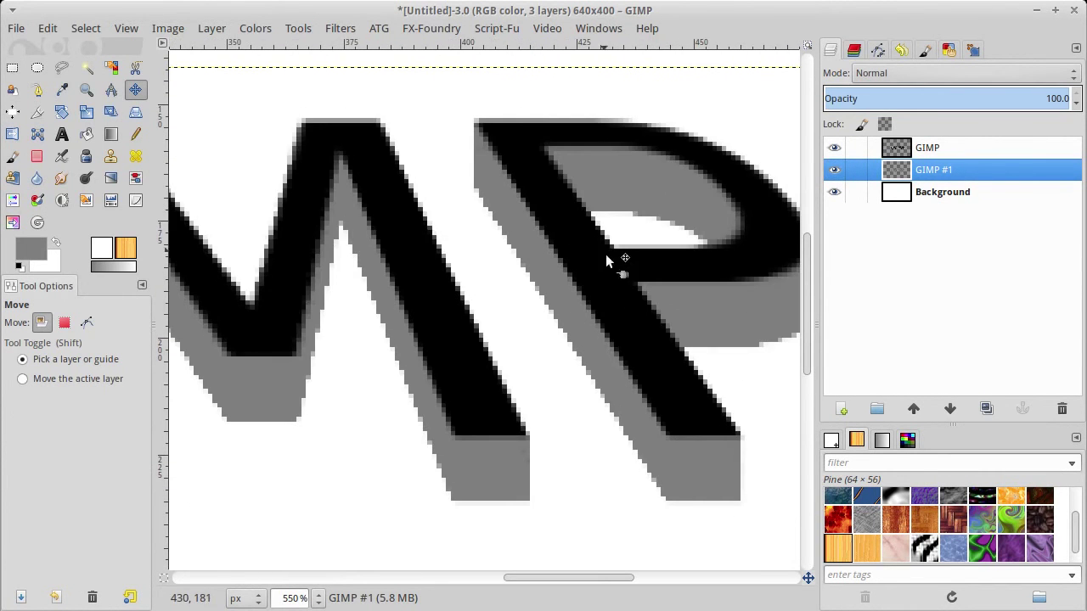
ctrl+scroll(436, 278, down, 2)
ctrl+scroll(428, 276, down, 1)
ctrl+scroll(399, 274, down, 1)
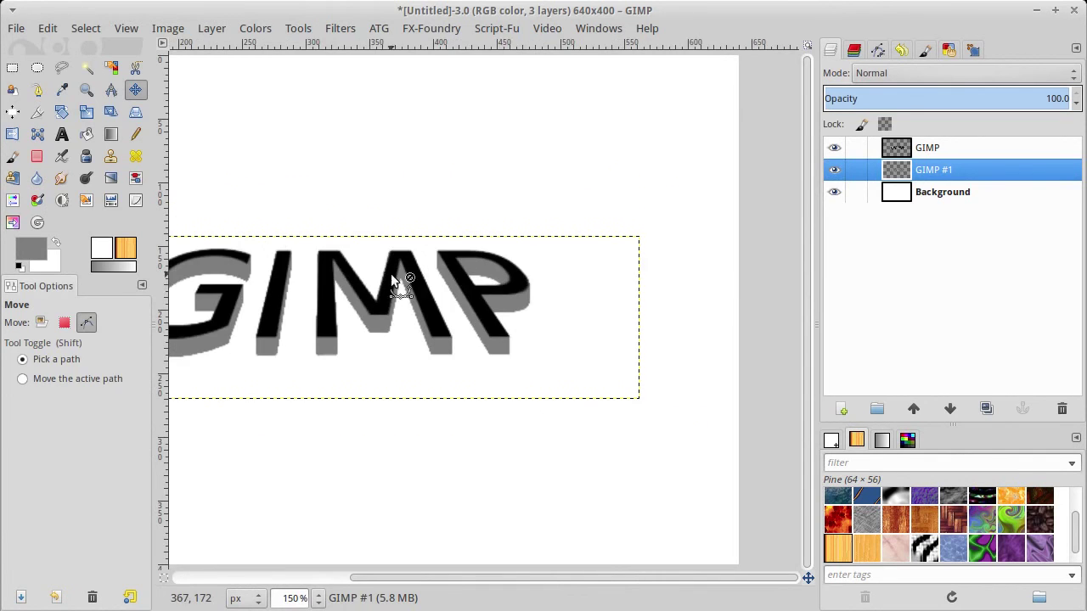
scroll(399, 274, left, 3)
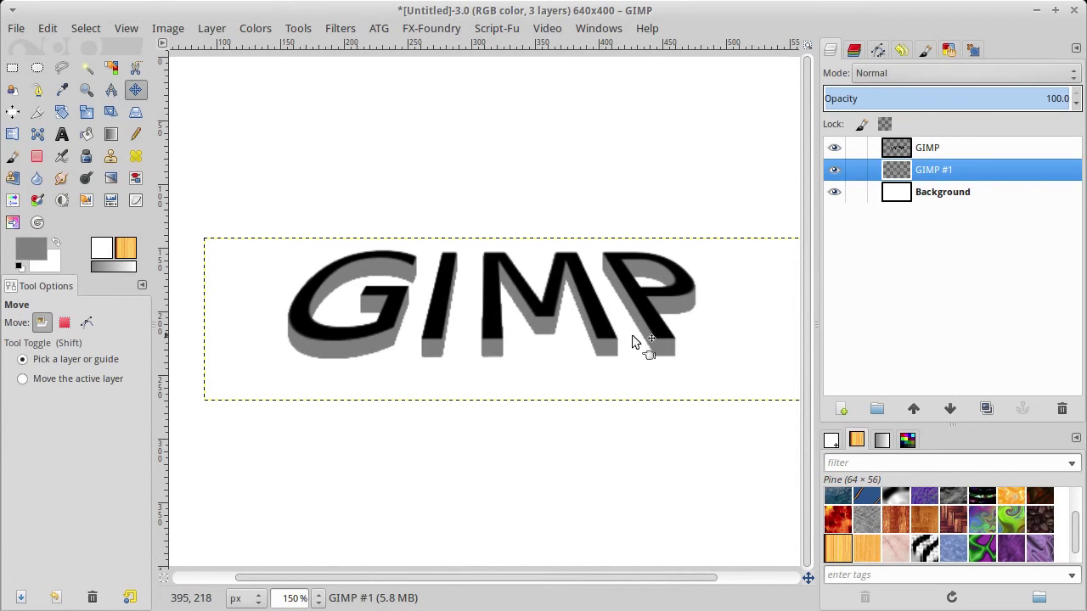
Hide the text and Background, select GIMP #1's transparent area by colour, and invert it onto the grey letters.
click(834, 148)
click(832, 195)
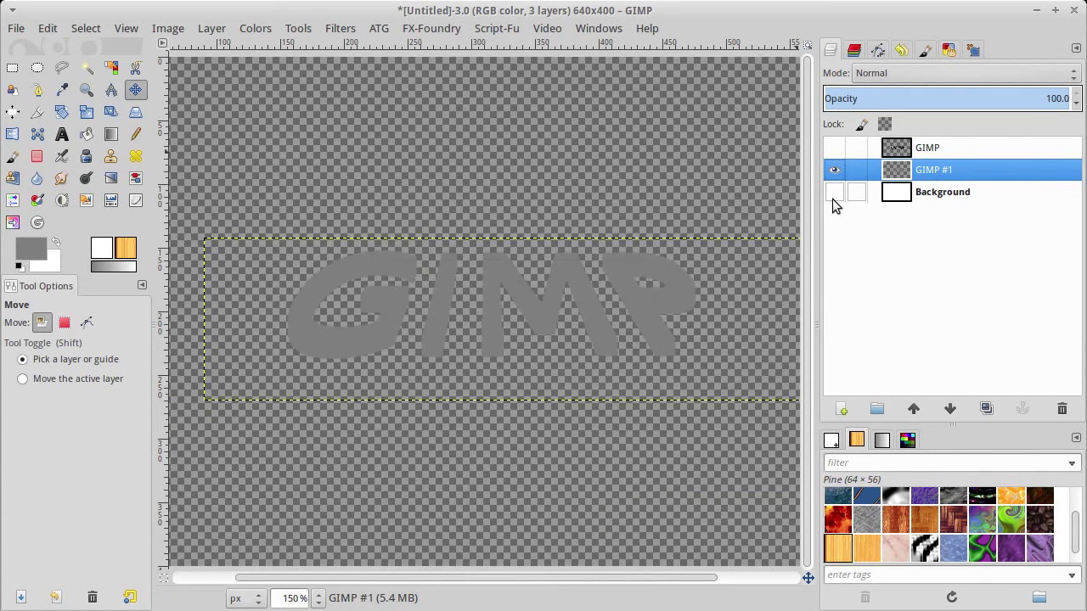
click(828, 193)
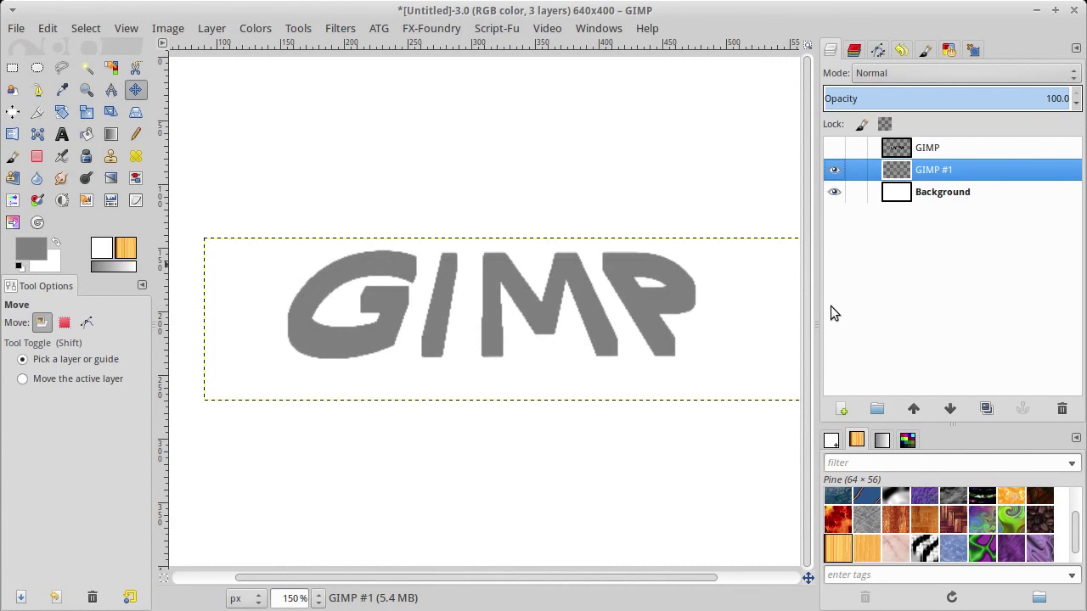
click(112, 68)
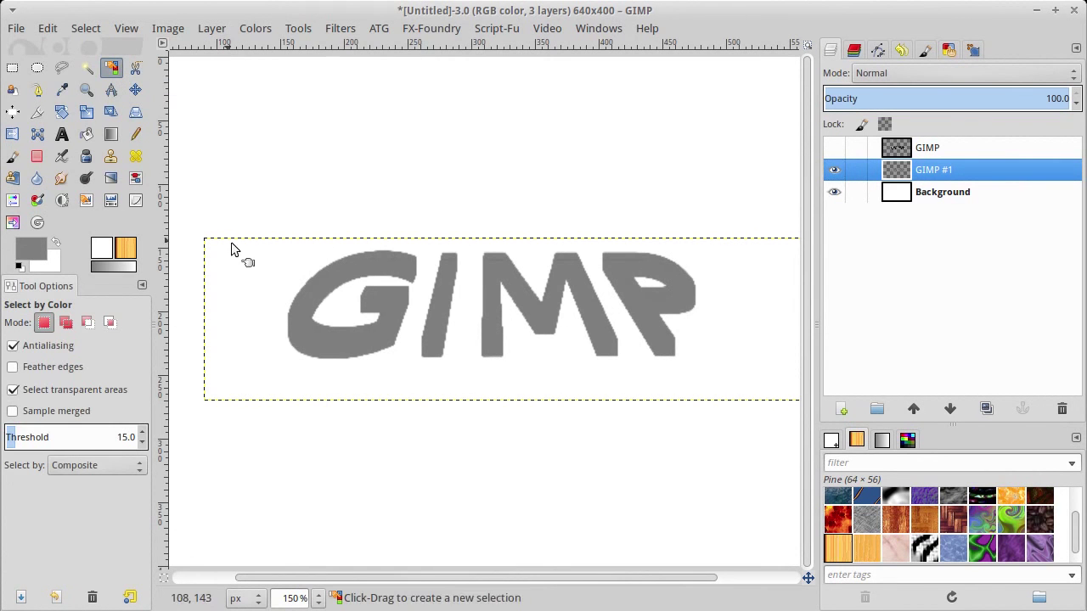
click(267, 297)
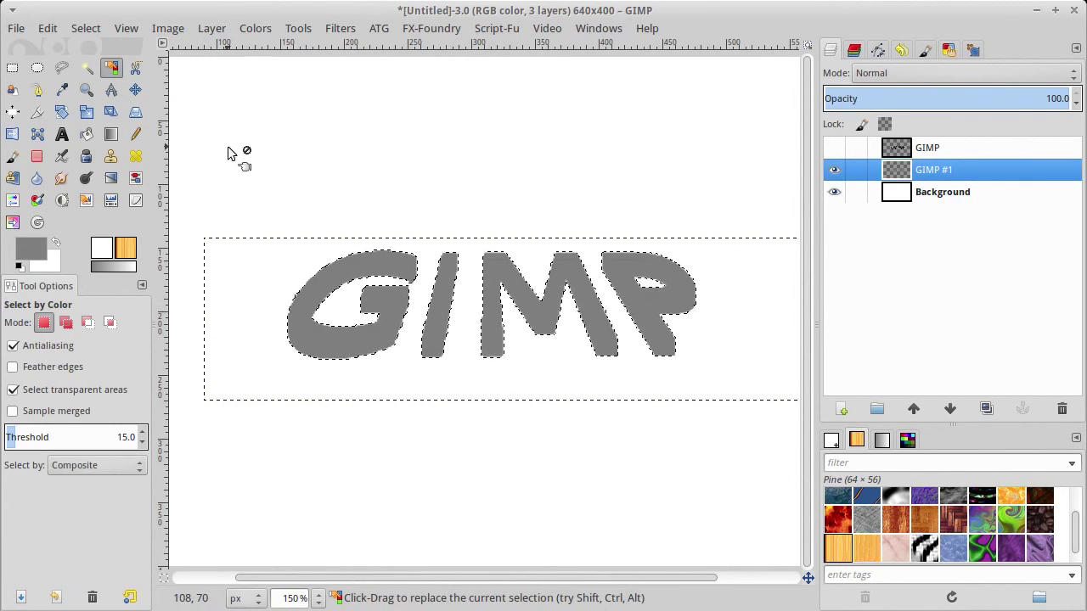
click(834, 194)
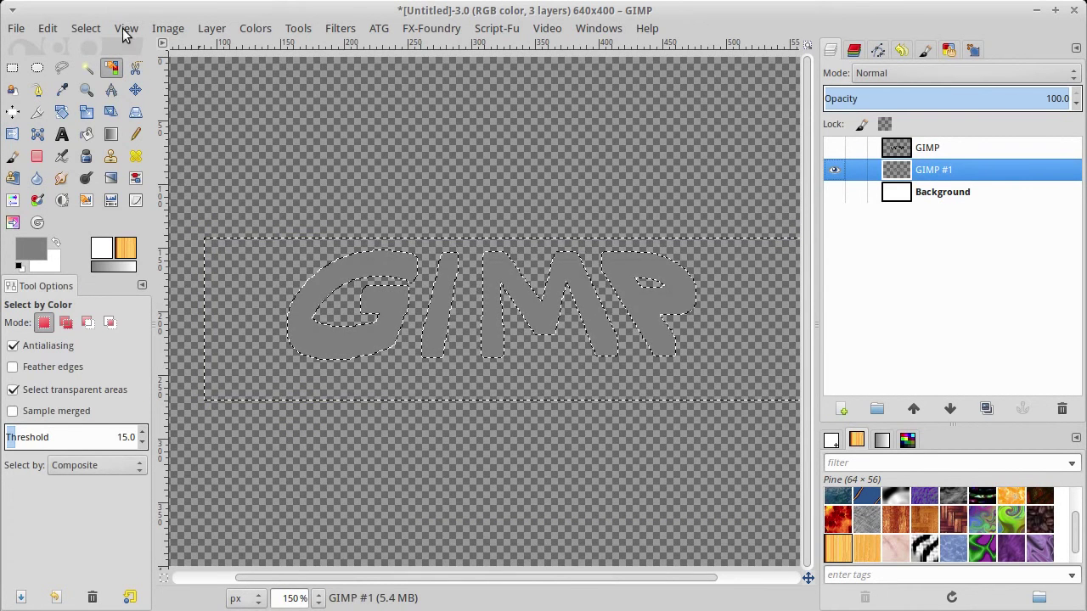
click(93, 32)
click(91, 88)
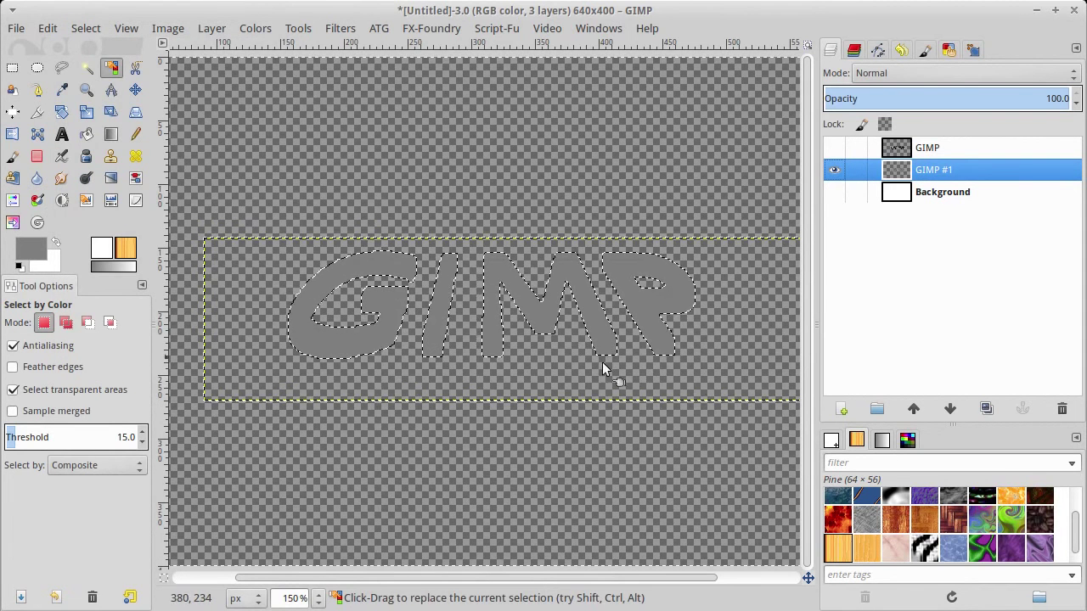
Fill the selected extrusion letters with the Wood pattern.
scroll(1019, 516, down, 2)
scroll(1019, 515, down, 2)
scroll(1018, 514, down, 2)
scroll(1016, 513, down, 2)
scroll(1017, 513, down, 1)
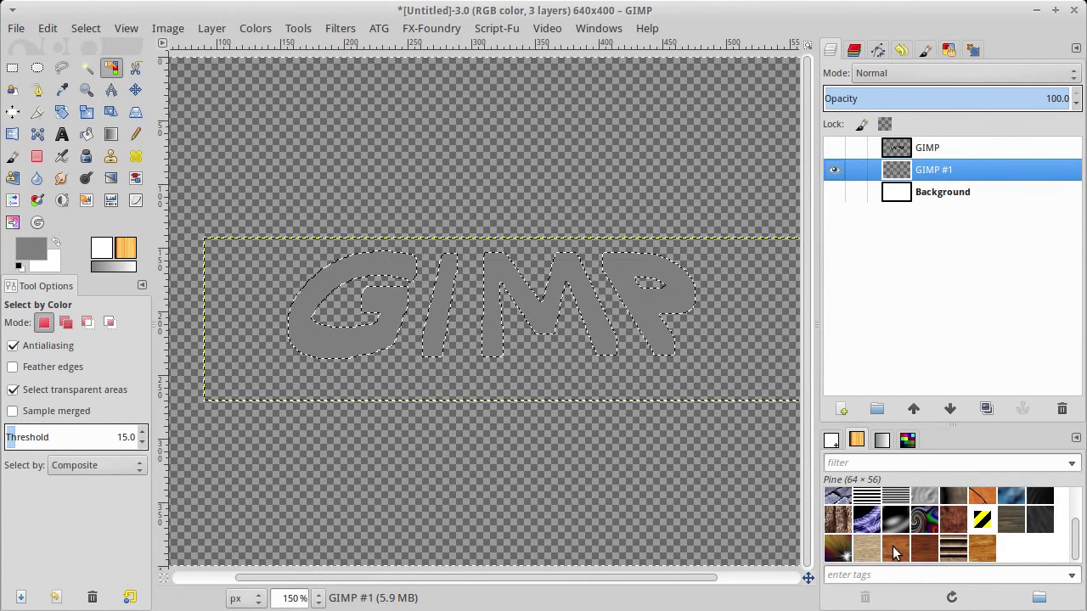
scroll(908, 548, up, 2)
scroll(910, 543, down, 2)
scroll(907, 546, down, 2)
scroll(903, 549, down, 2)
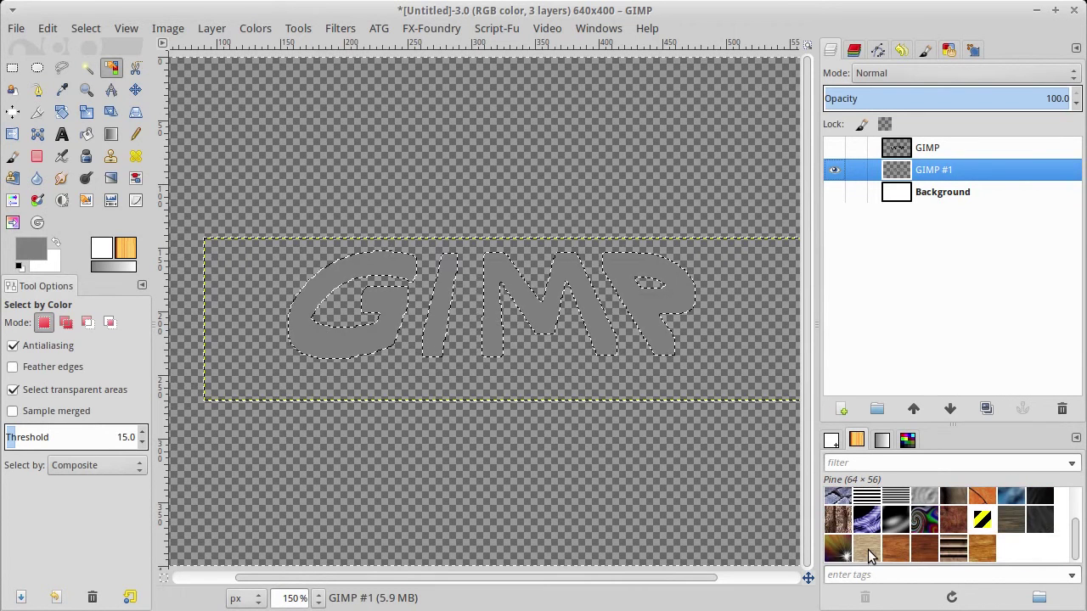
drag(867, 548, 613, 293)
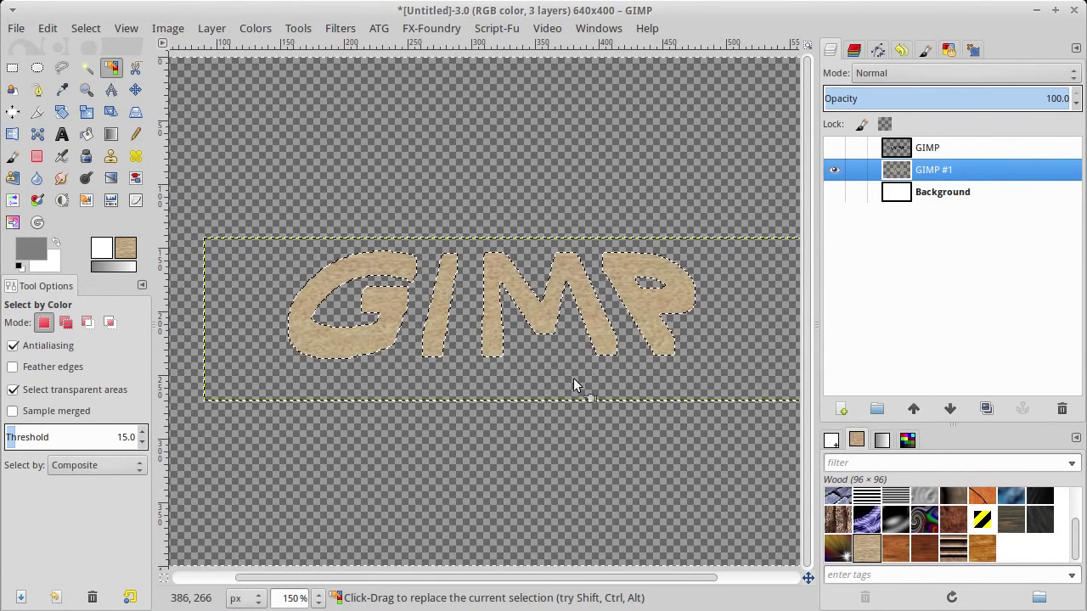
Show the GIMP text and Background layers again, select Background, and clear the selection.
click(834, 147)
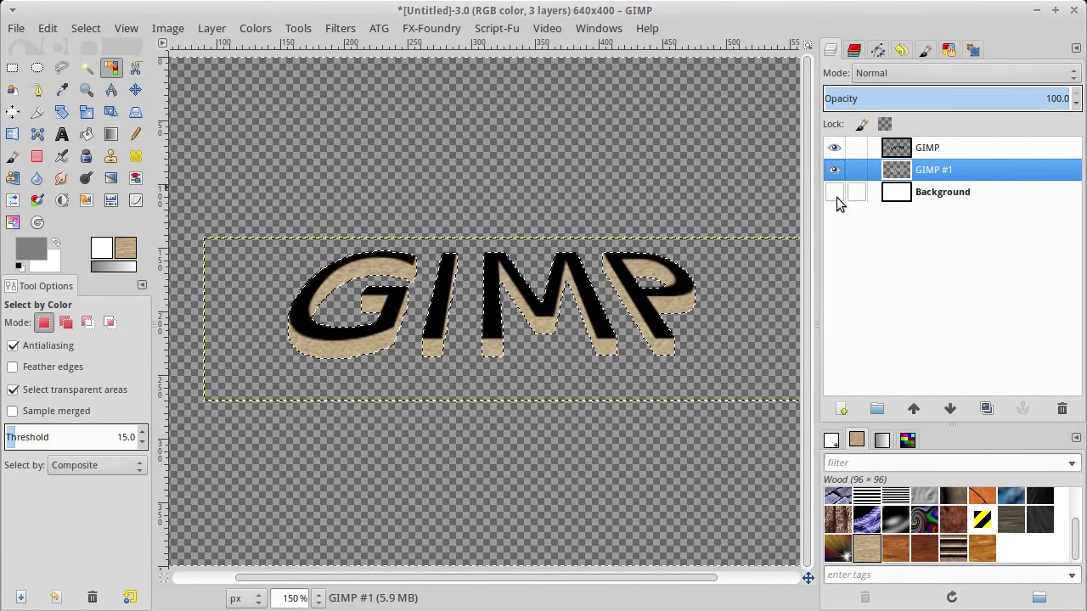
click(834, 192)
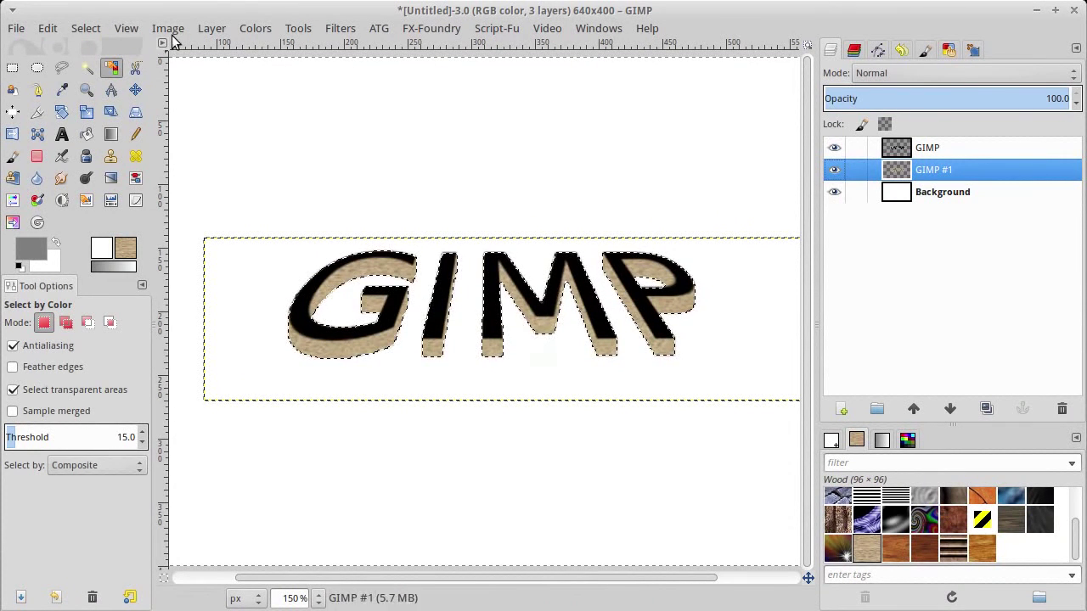
click(937, 194)
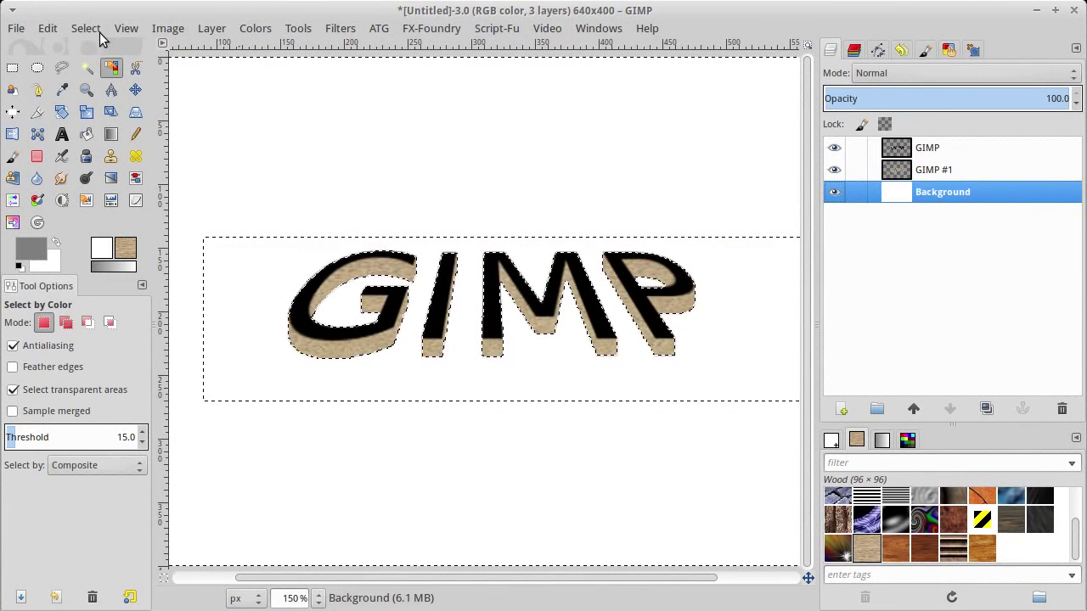
click(88, 28)
click(97, 67)
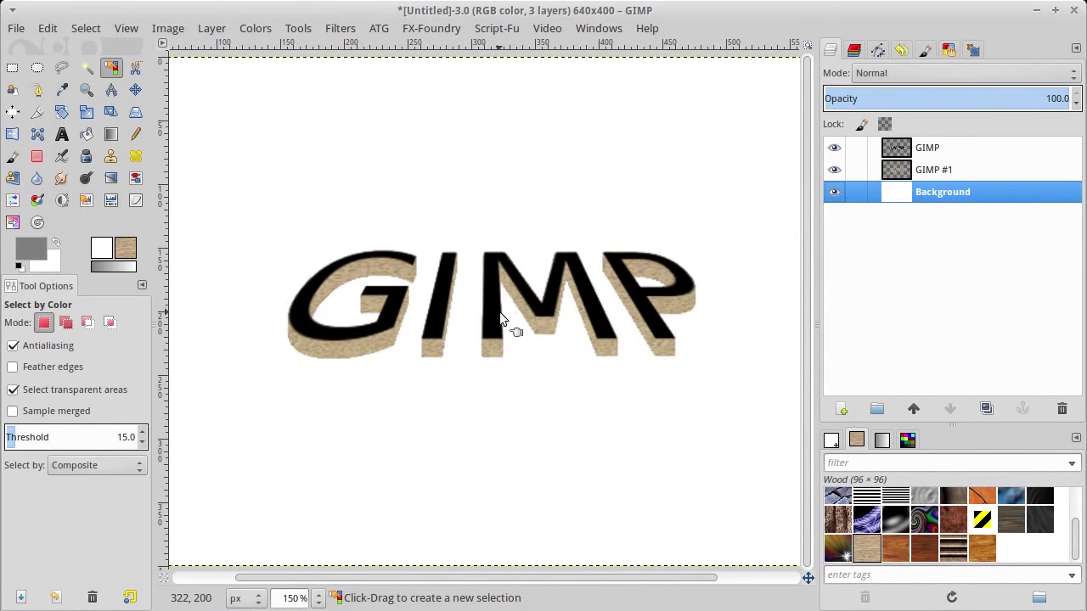
Reset the foreground and background colours to black and white.
scroll(486, 336, up, 3)
scroll(487, 336, down, 3)
scroll(488, 336, down, 1)
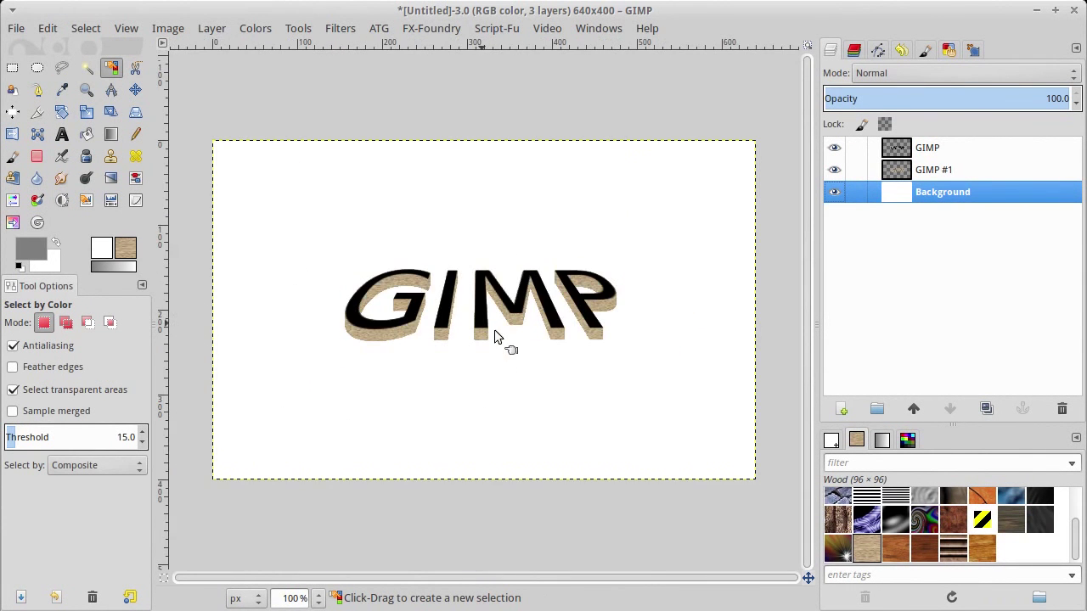
scroll(513, 326, up, 1)
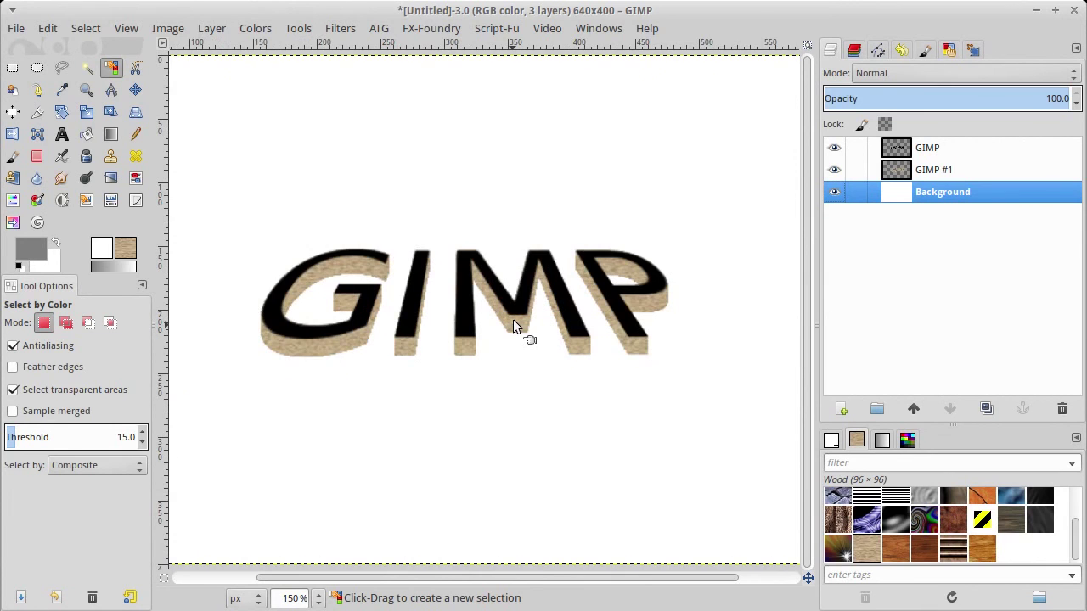
scroll(513, 322, down, 1)
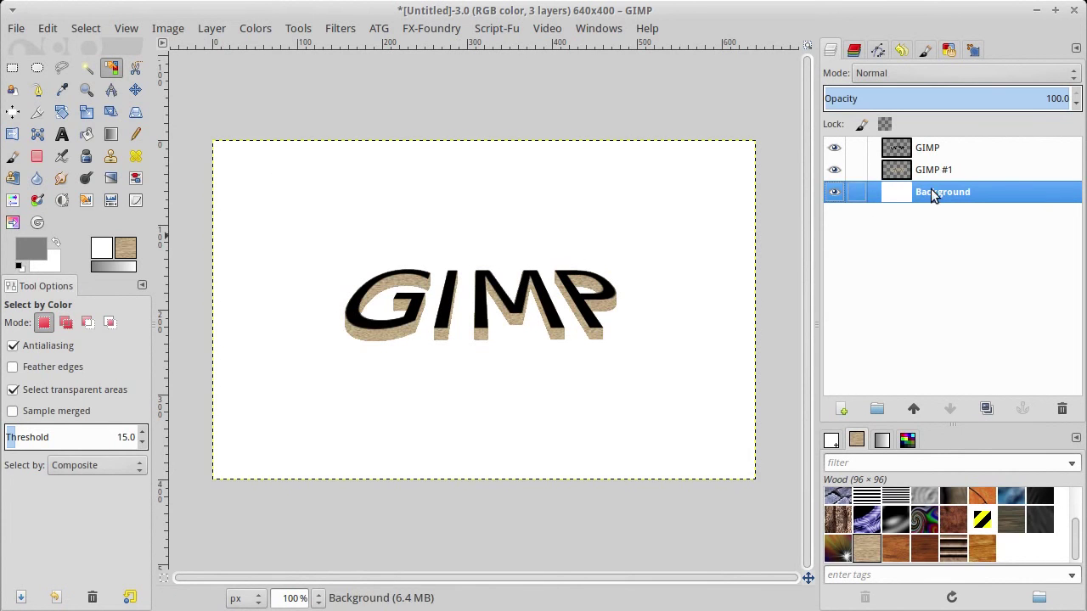
click(19, 266)
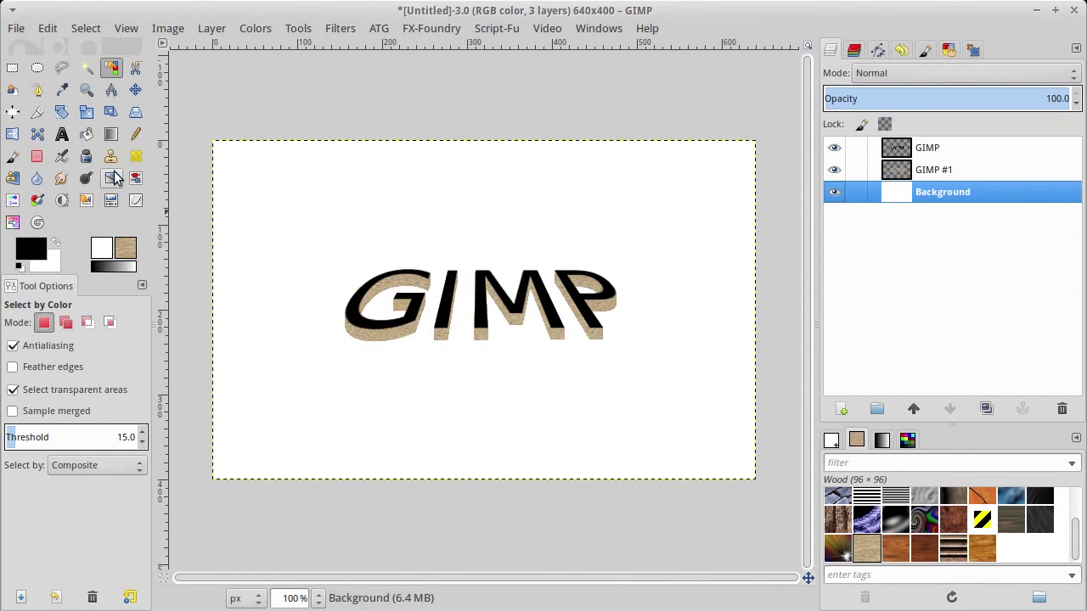
Lay an FG-to-BG vertical gradient on the Background, pale grey at the top, black beneath the letters.
click(111, 135)
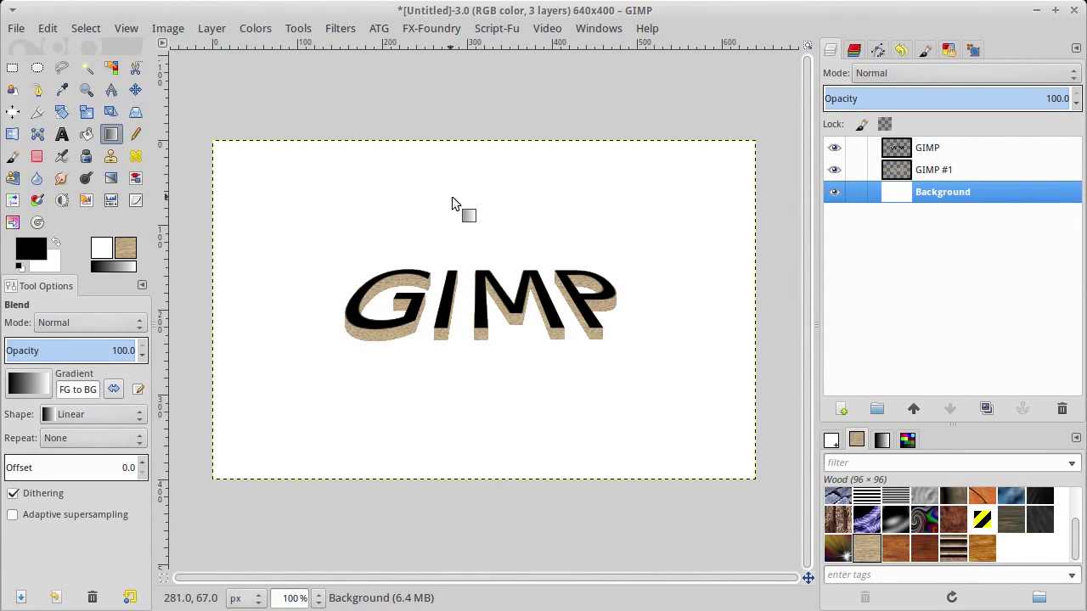
mouse_move(489, 225)
mouse_down()
mouse_move(494, 368)
mouse_move(487, 235)
mouse_up()
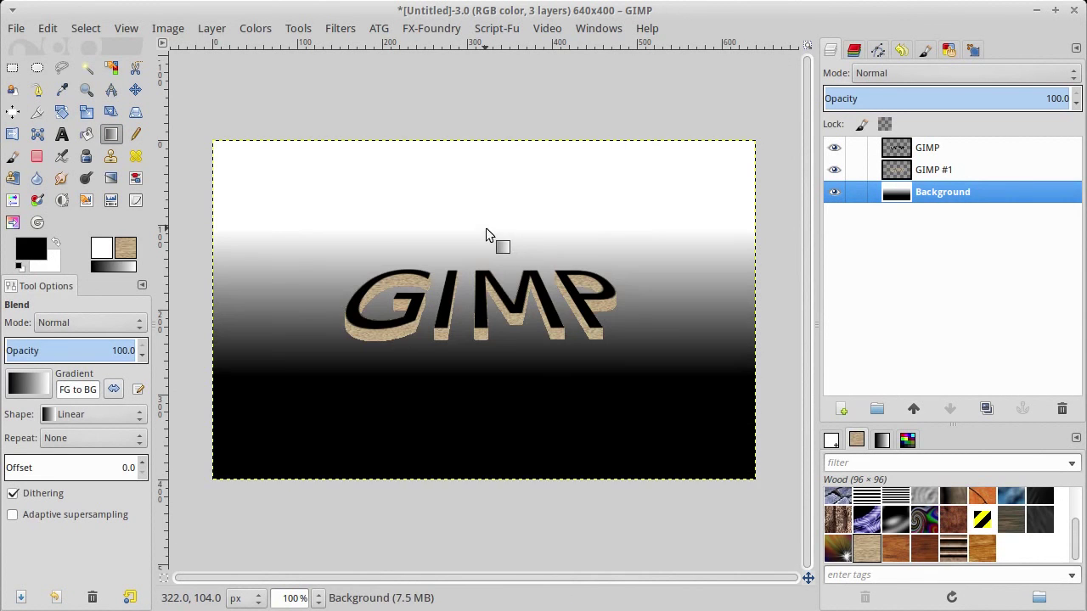
drag(478, 283, 477, 231)
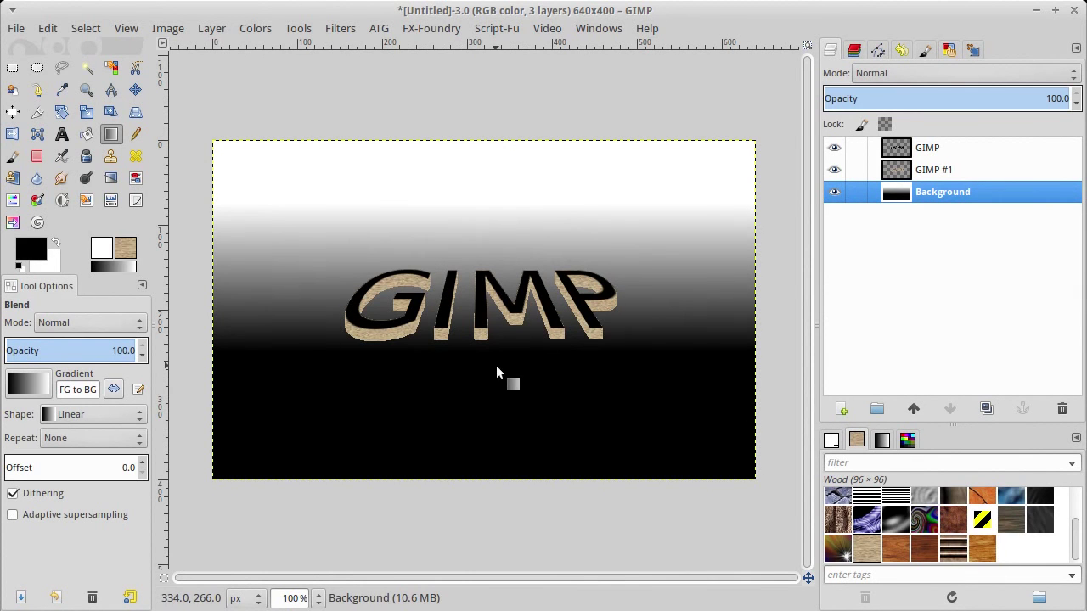
drag(473, 359, 475, 116)
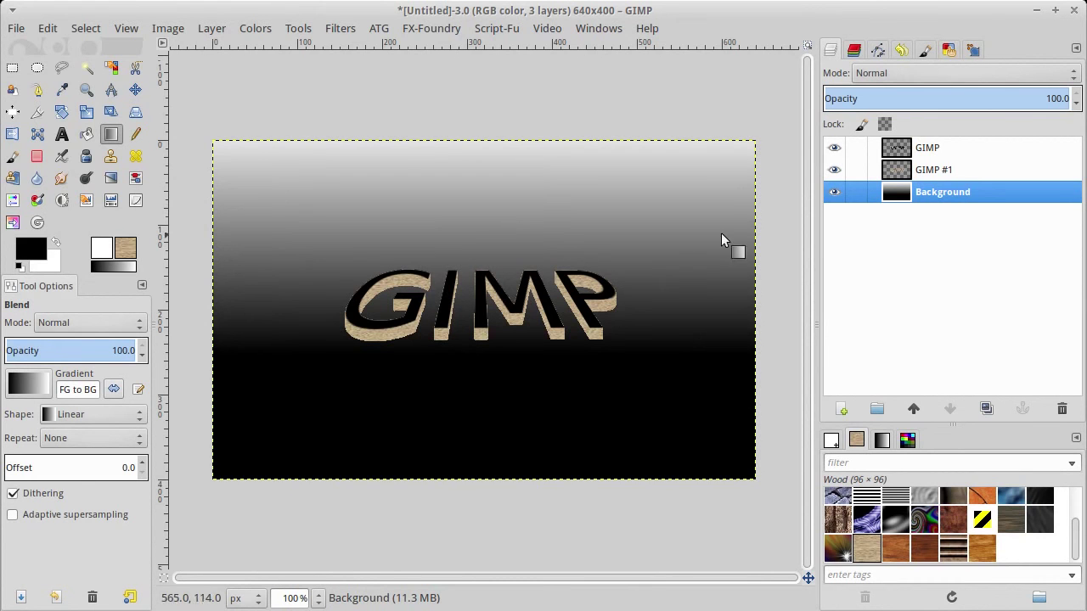
click(942, 172)
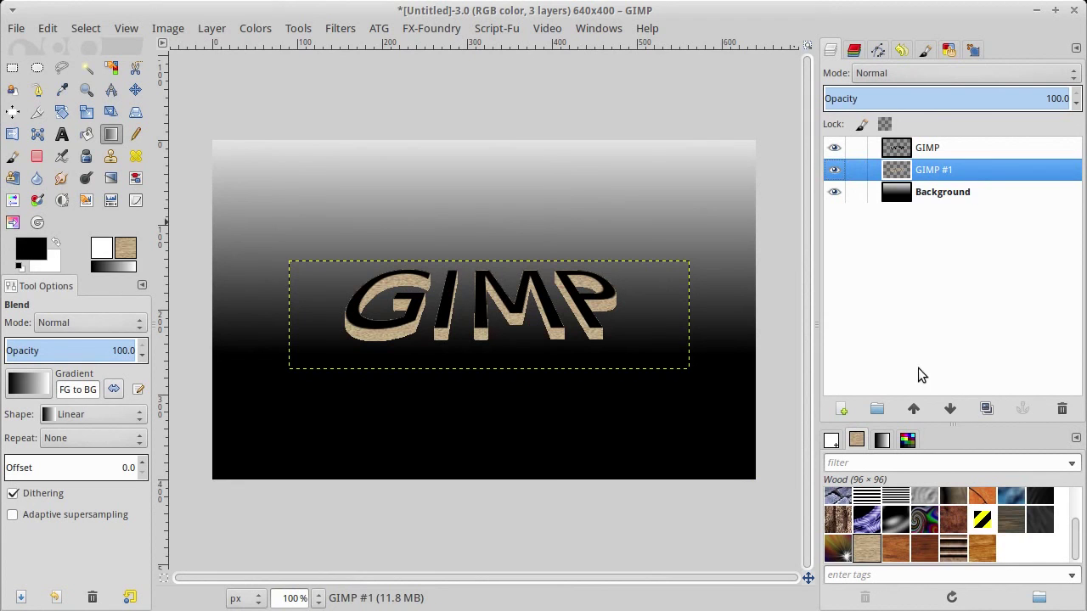
Duplicate the wood extrusion layer and rename the copy REFLEKSIJA.
click(986, 409)
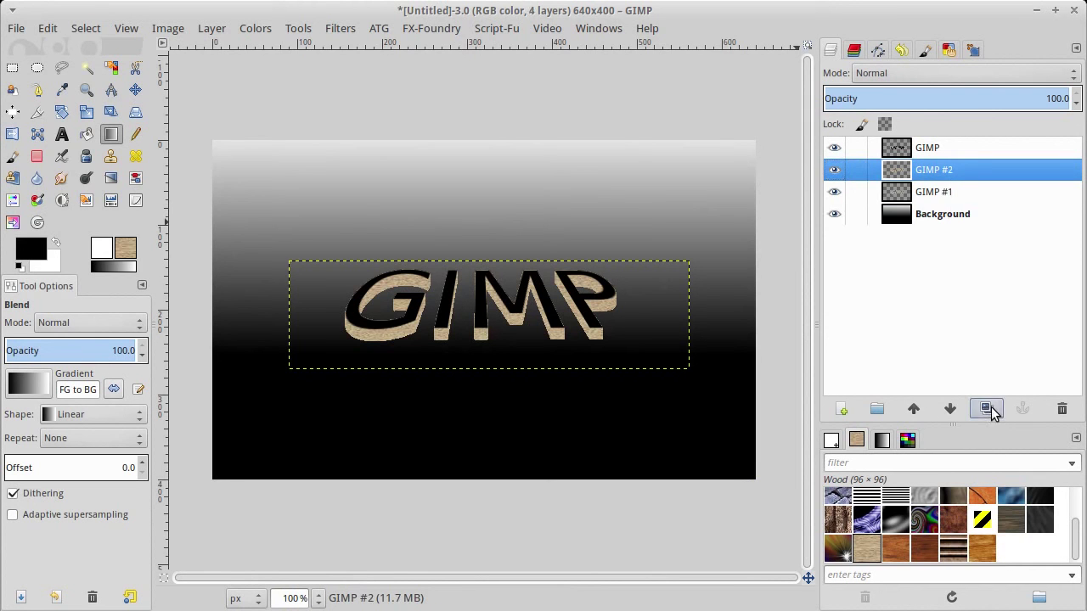
double_click(950, 192)
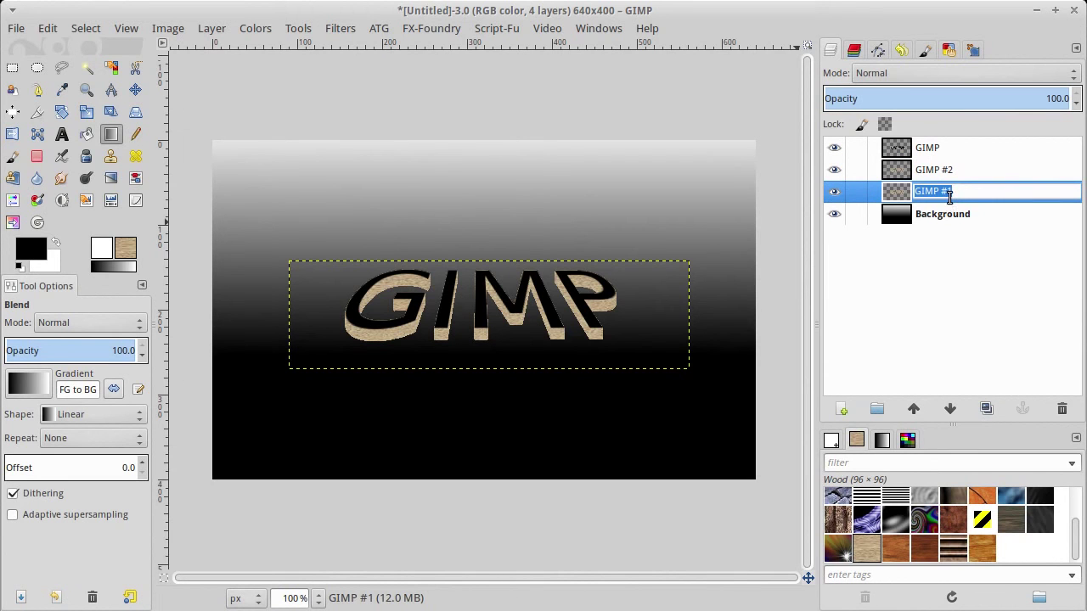
text(REFLEKSIJA)
key(Return)
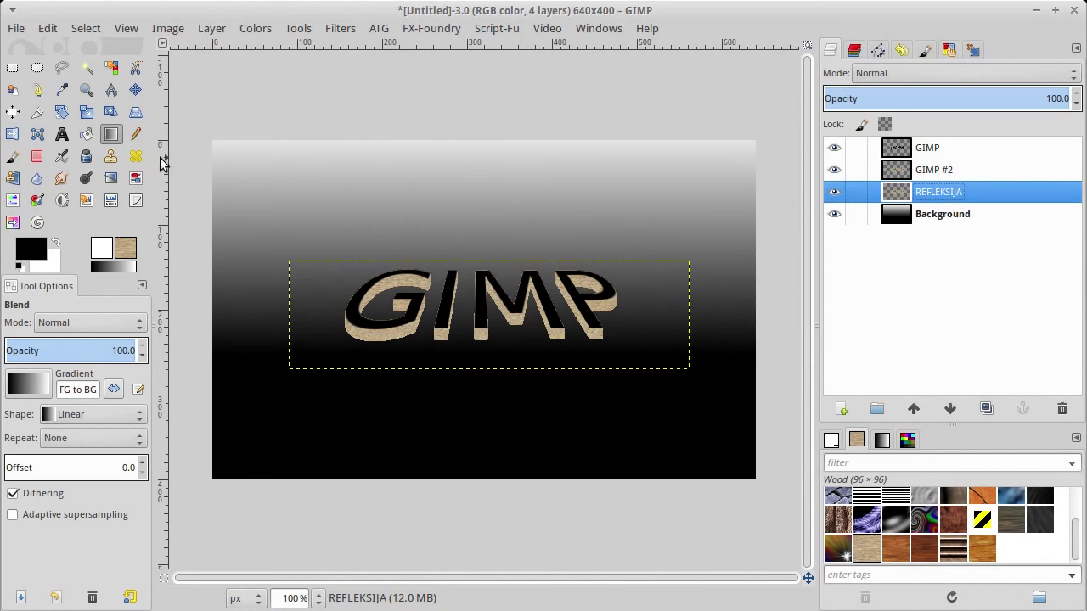
Shift GIMP #2 and REFLEKSIJA down about 22 px, stacking REFLEKSIJA below GIMP #2.
click(135, 89)
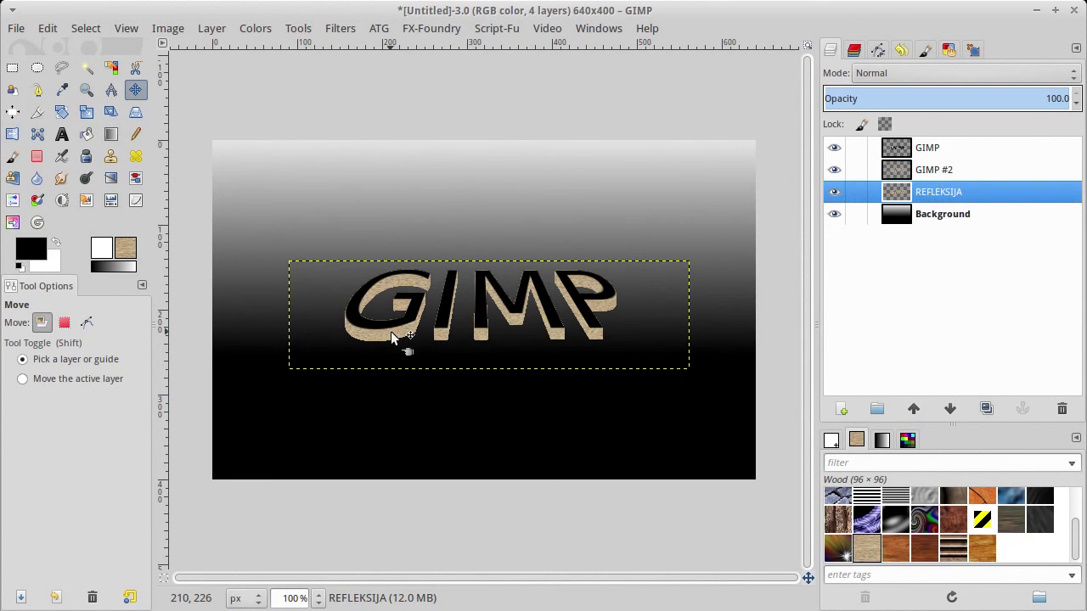
drag(391, 331, 391, 350)
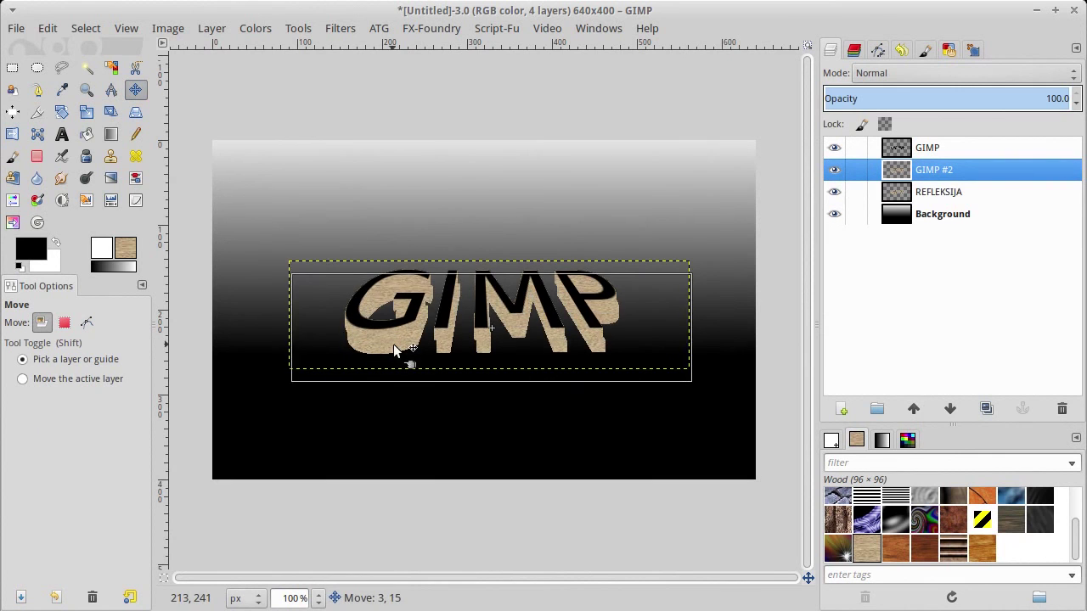
drag(601, 336, 600, 348)
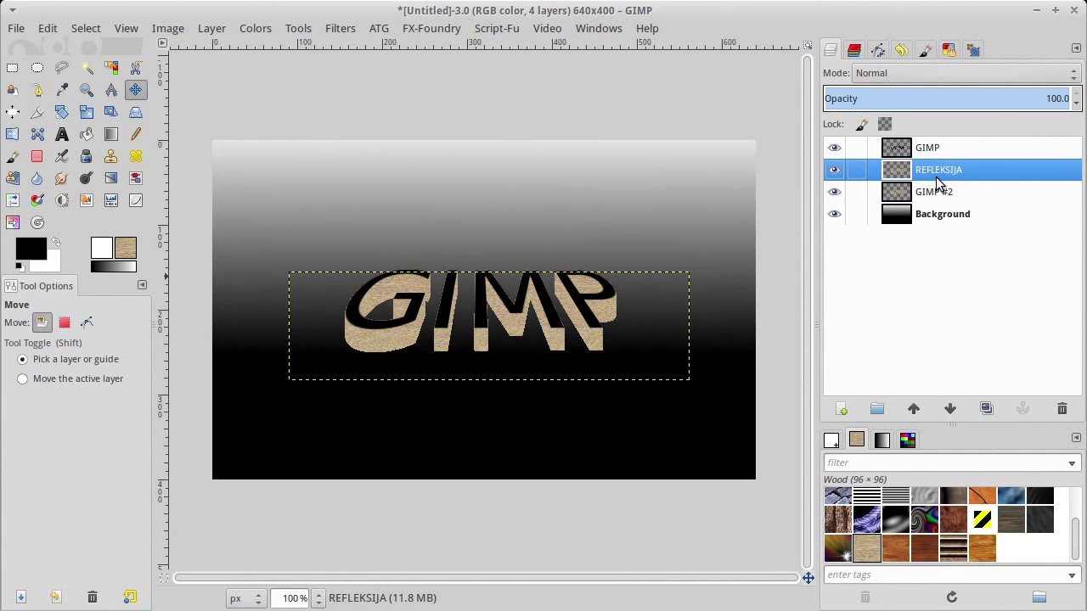
click(946, 409)
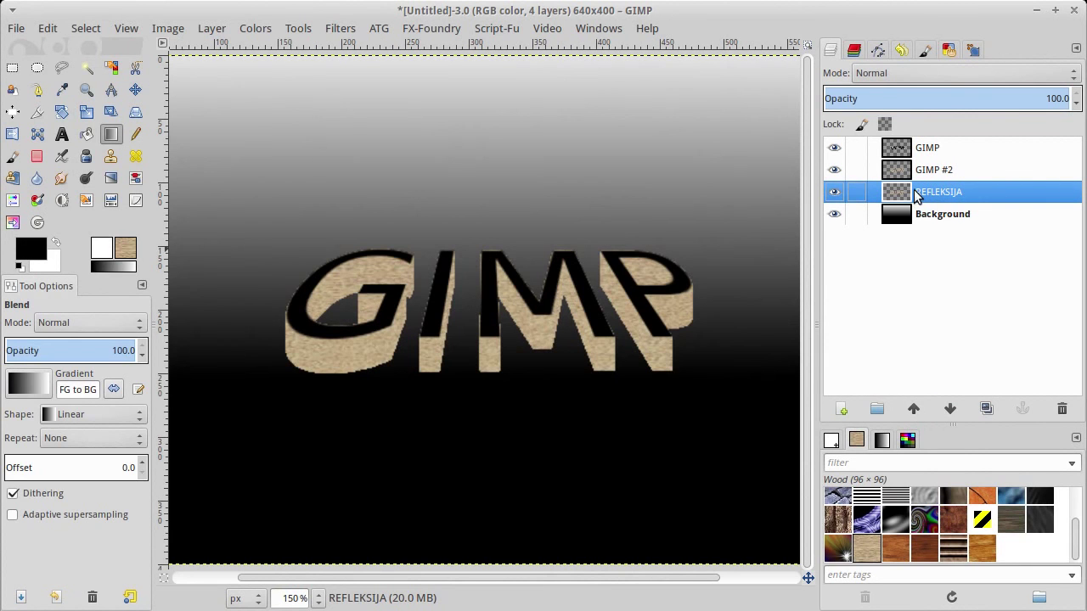
Add a White (full opacity) layer mask to REFLEKSIJA from its right-click menu.
right_click(917, 194)
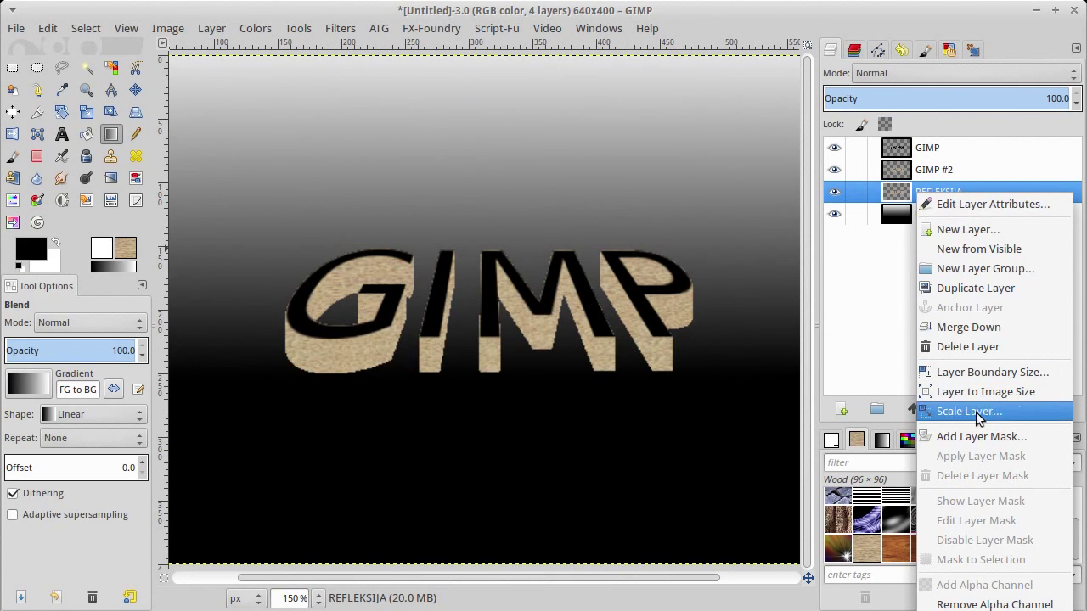
click(978, 436)
click(636, 540)
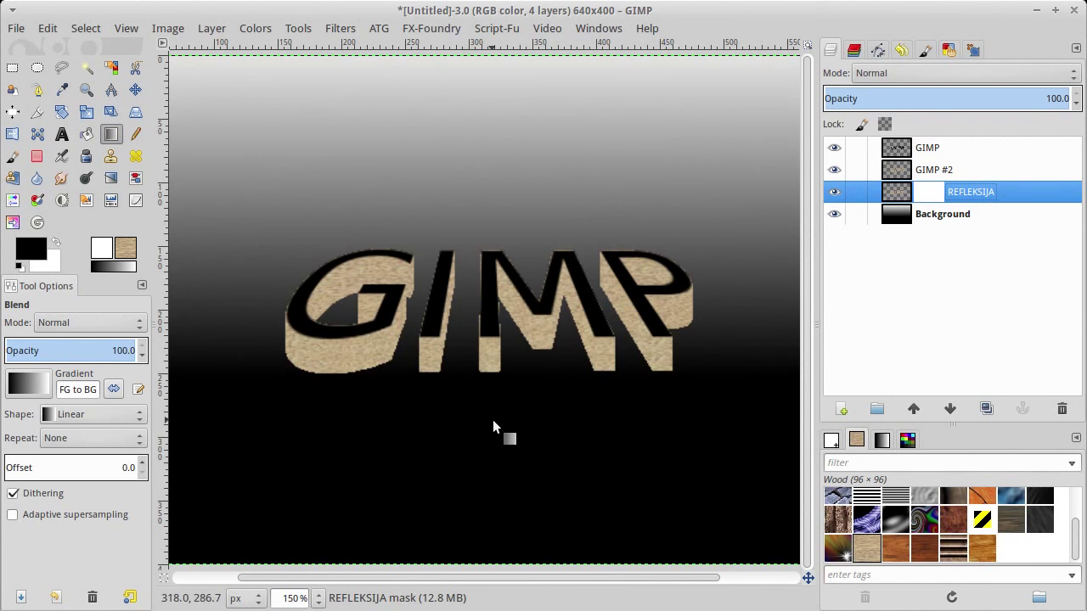
Draw a top-to-bottom gradient on the REFLEKSIJA mask so the reflected wood fades out downward.
mouse_move(501, 409)
mouse_down()
mouse_move(504, 333)
mouse_move(510, 358)
mouse_up()
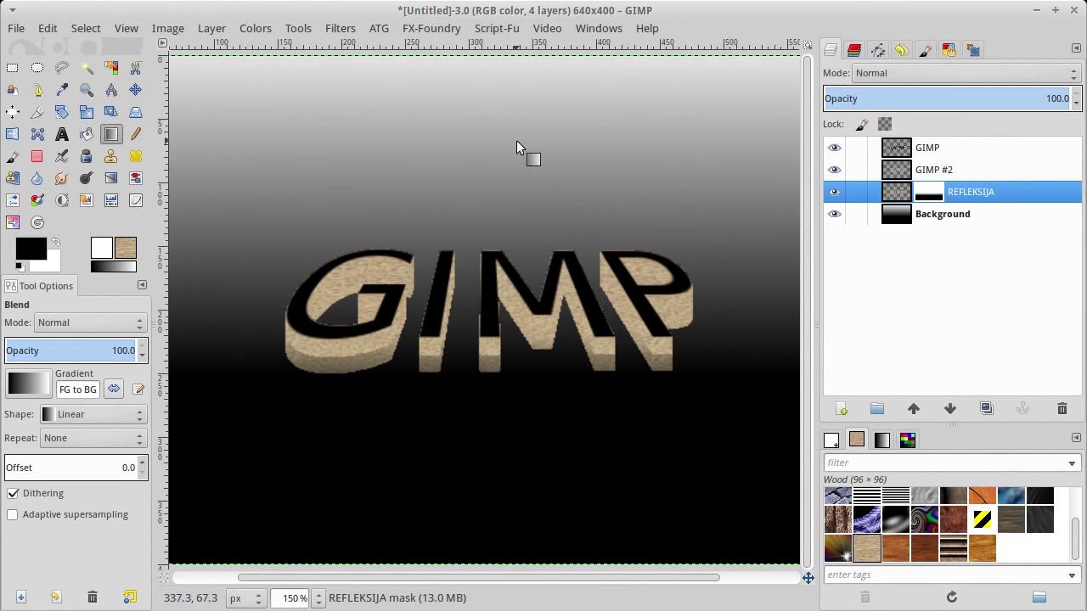
drag(516, 138, 521, 565)
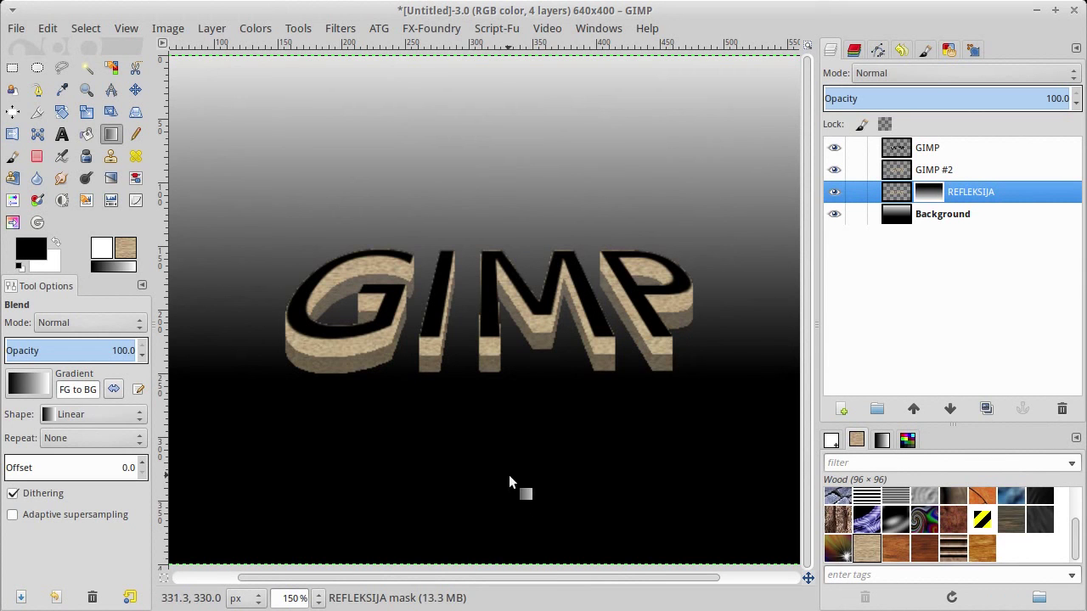
scroll(516, 468, left, 2)
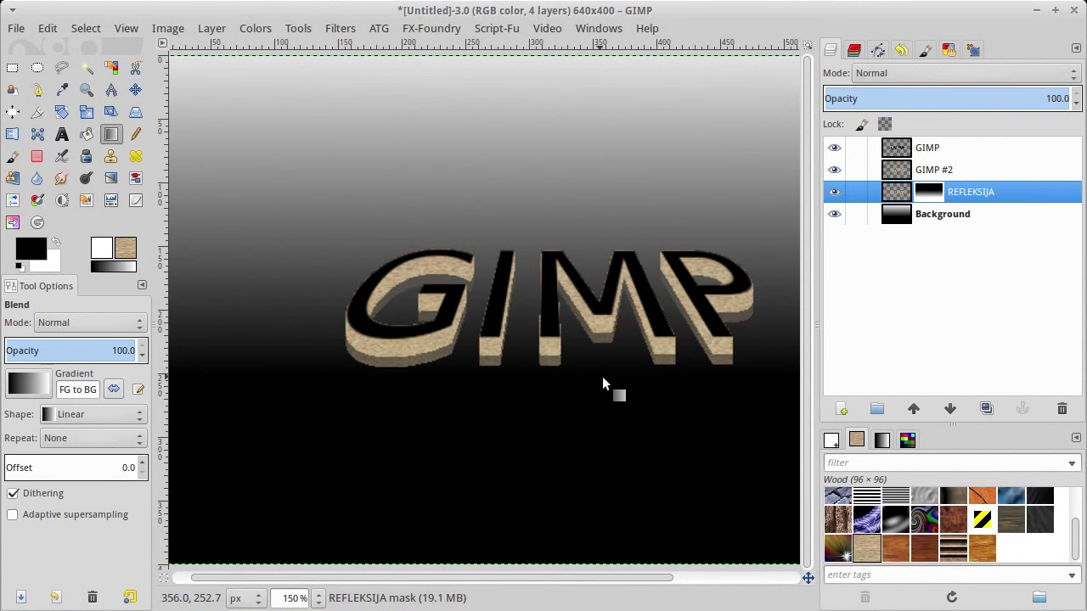
mouse_move(659, 354)
mouse_down()
mouse_move(496, 365)
mouse_move(554, 358)
mouse_up()
scroll(578, 350, up, 2)
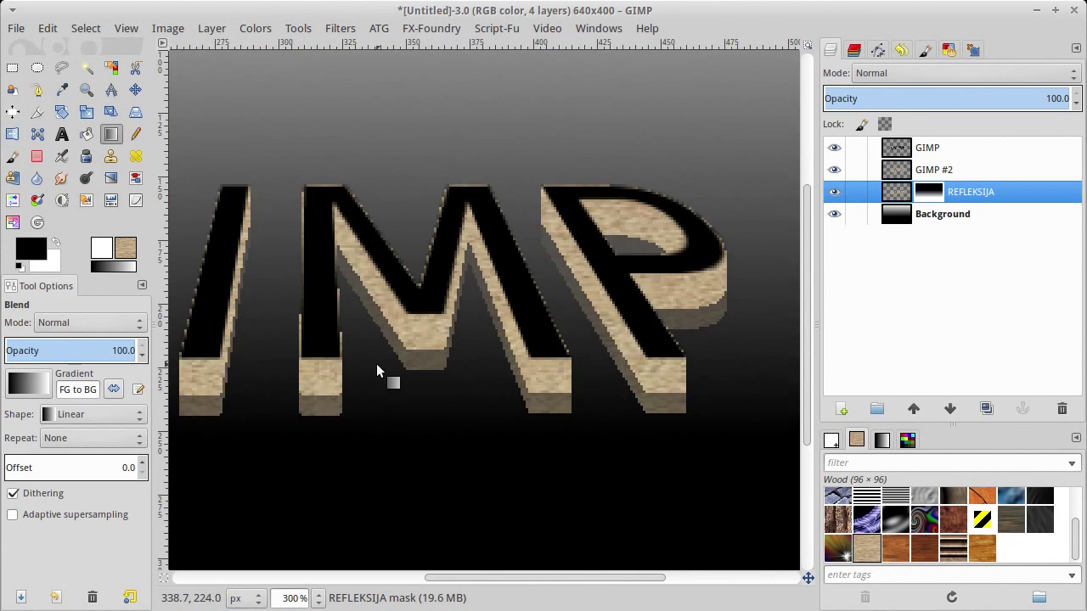
scroll(366, 366, left, 3)
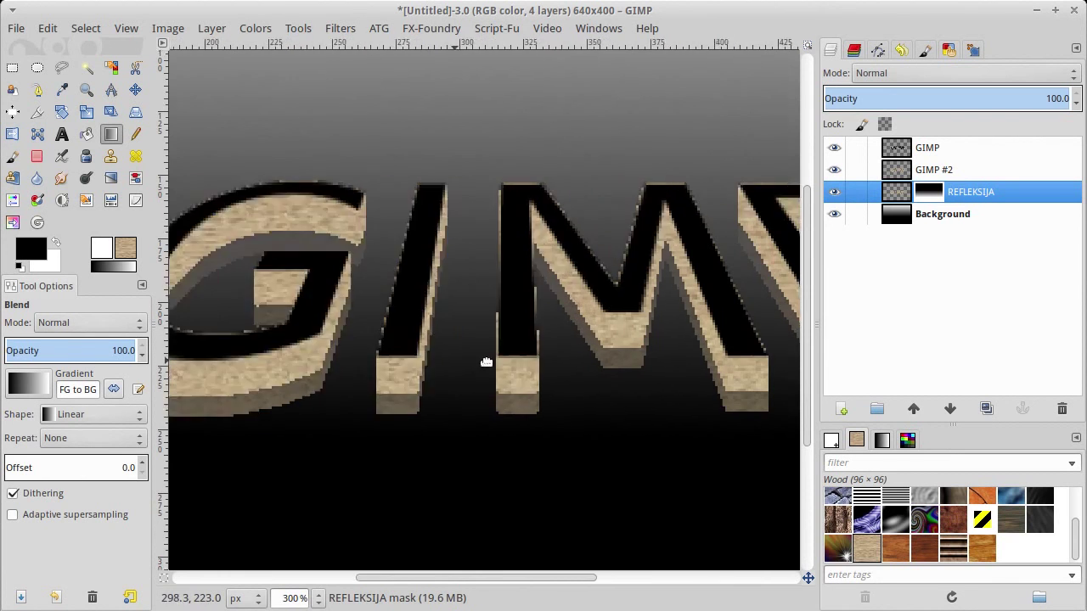
scroll(373, 374, left, 1)
scroll(420, 337, down, 1)
scroll(478, 342, down, 2)
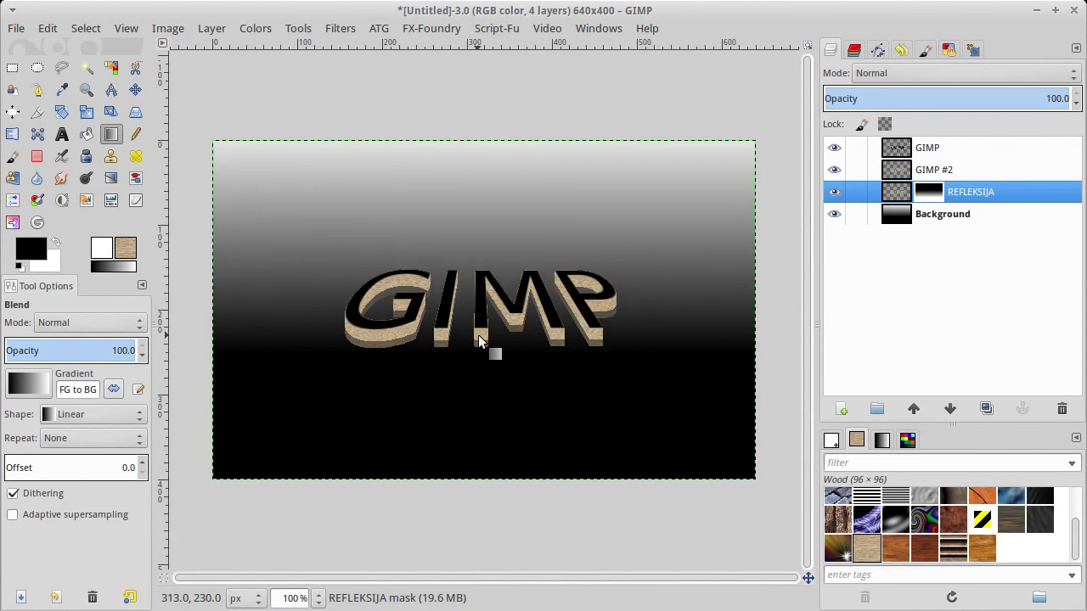
key(ctrl+z)
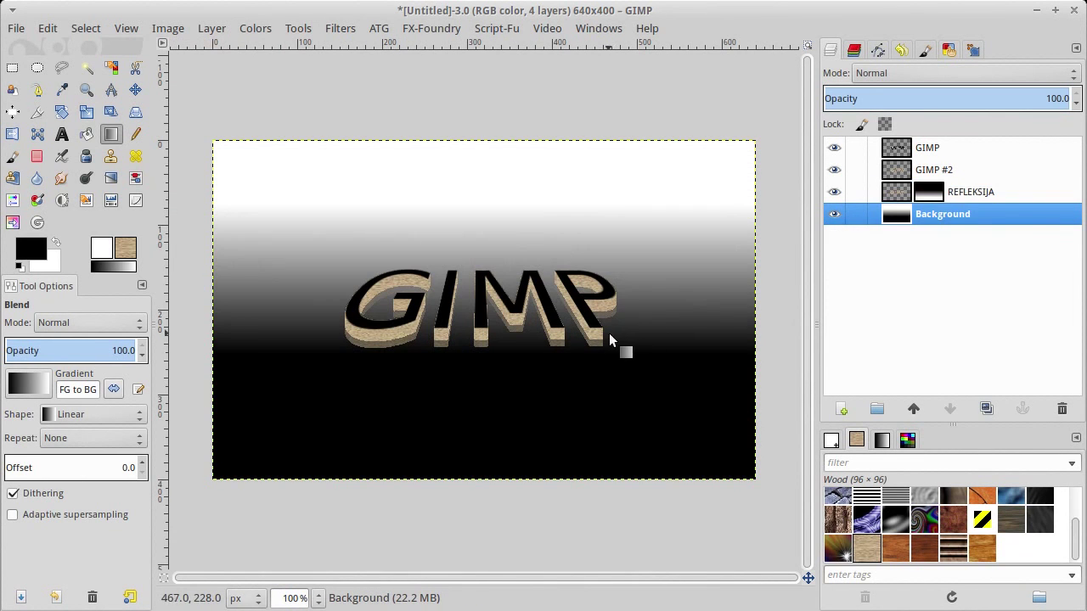
click(927, 148)
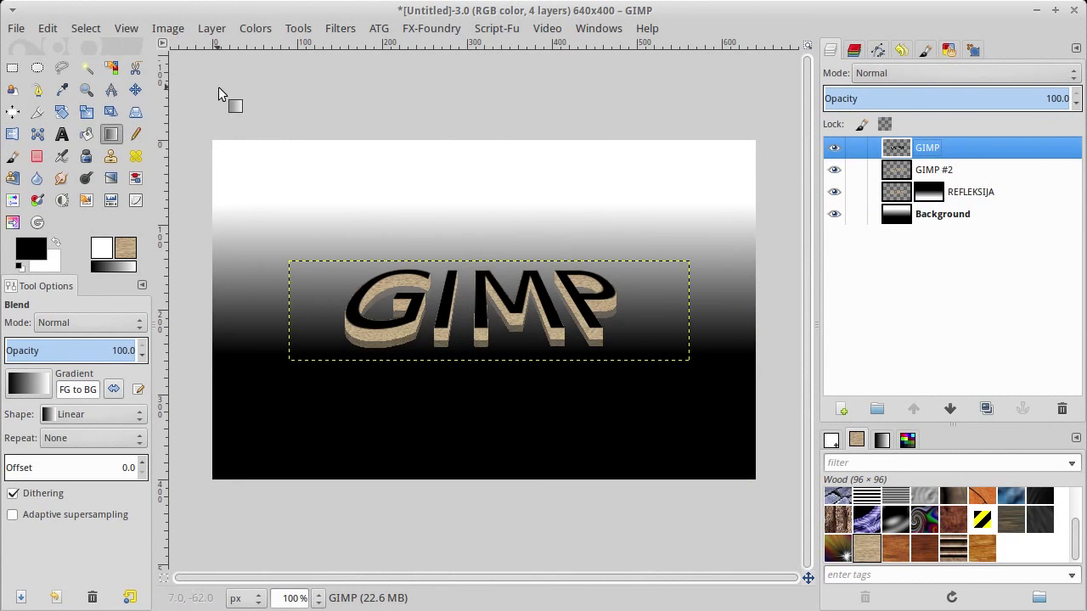
Select only the letter shapes: colour-select the transparent area, hide lower layers, invert the selection.
click(112, 68)
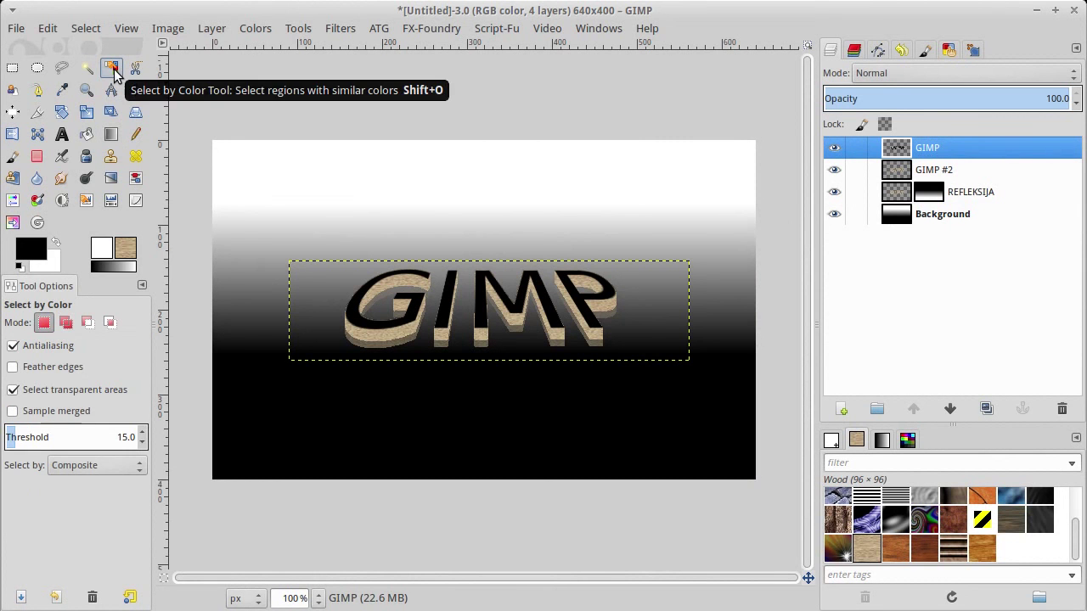
click(318, 285)
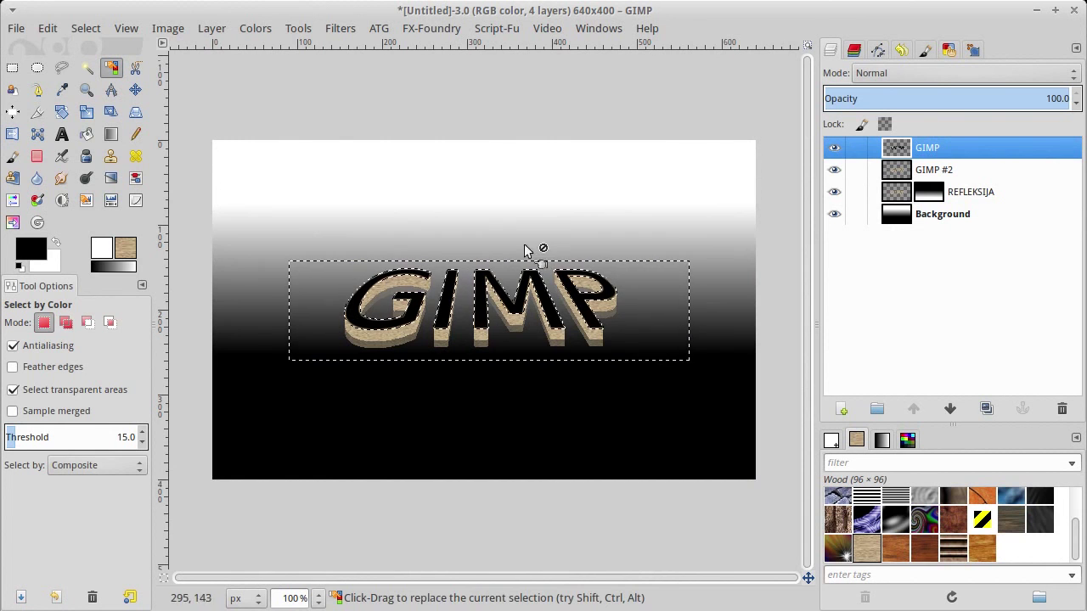
click(834, 170)
click(834, 191)
click(834, 214)
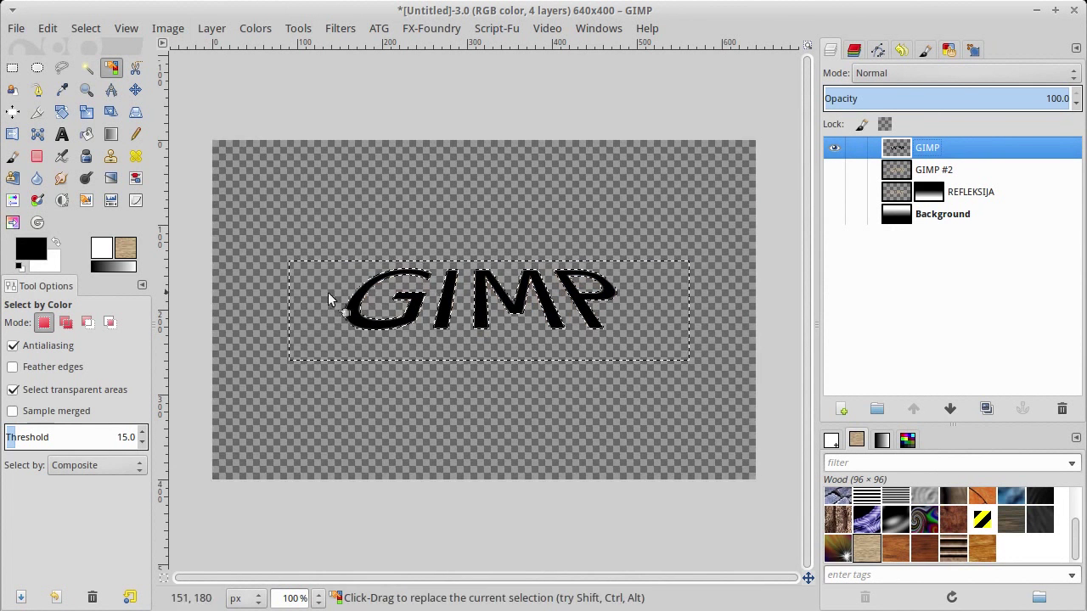
click(79, 30)
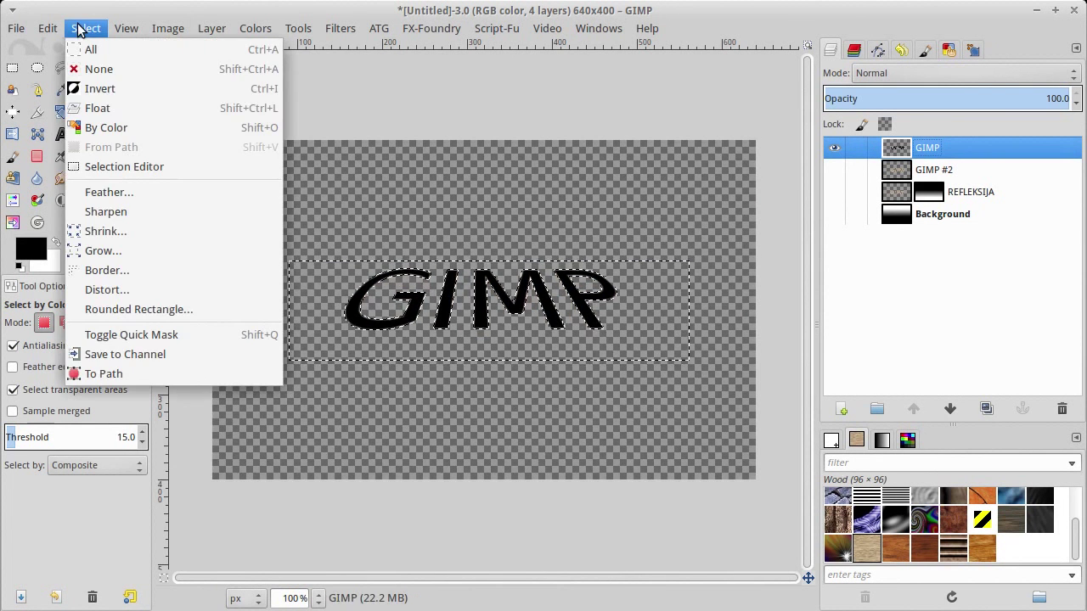
click(99, 89)
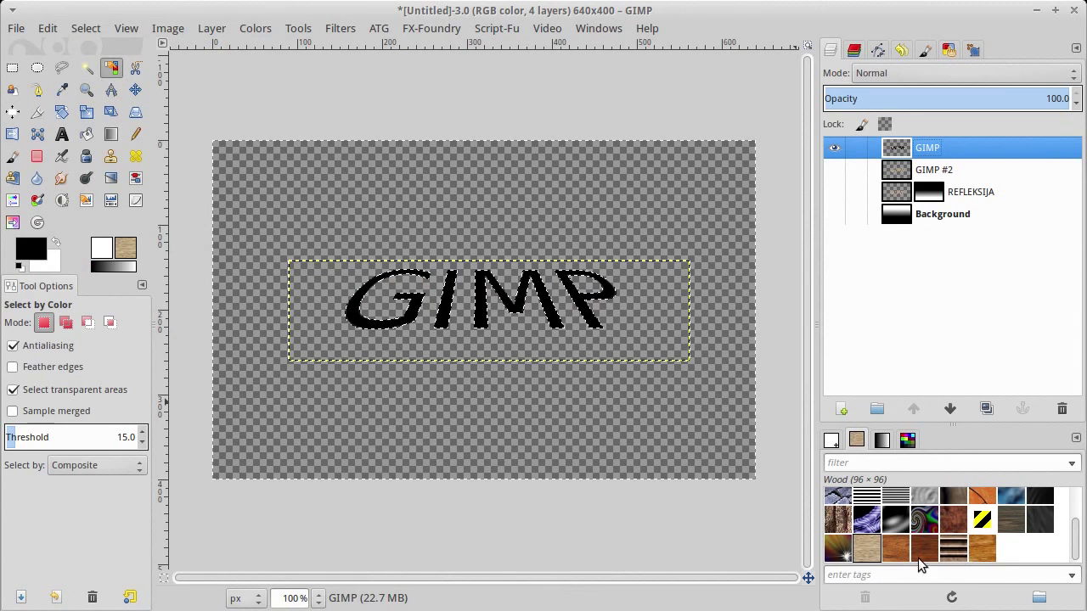
Fill the letter faces with the Wood #1 pattern, show all layers again, and clear the selection.
drag(898, 549, 567, 300)
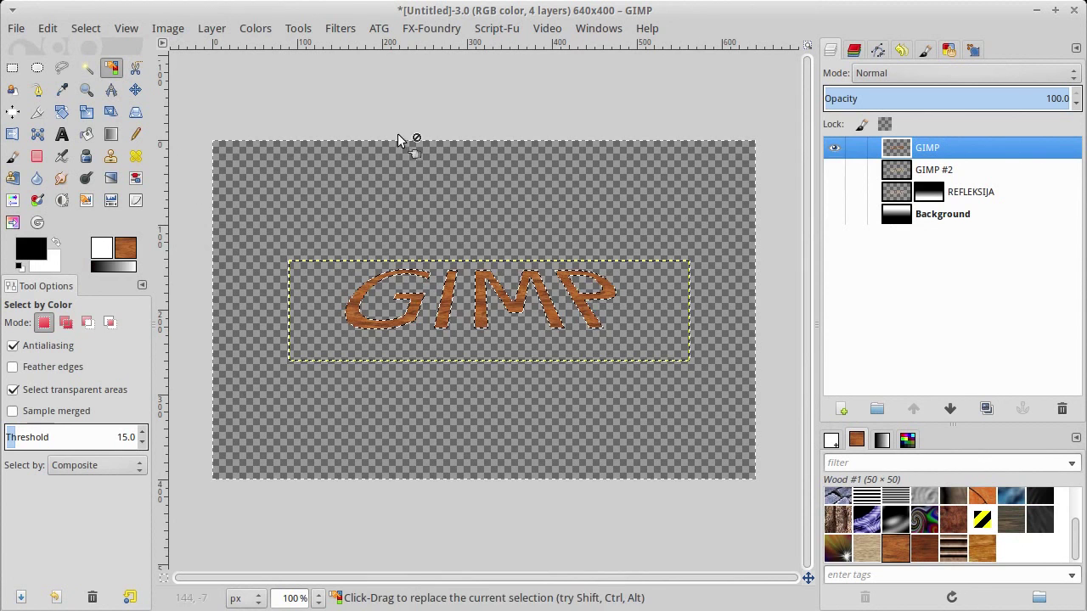
click(834, 170)
click(834, 192)
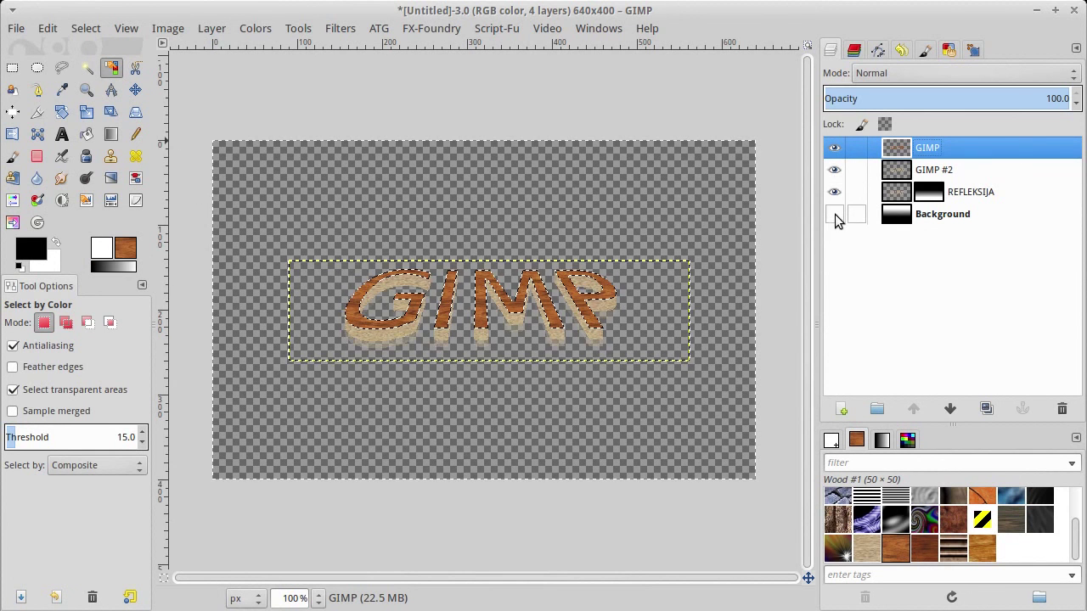
click(834, 214)
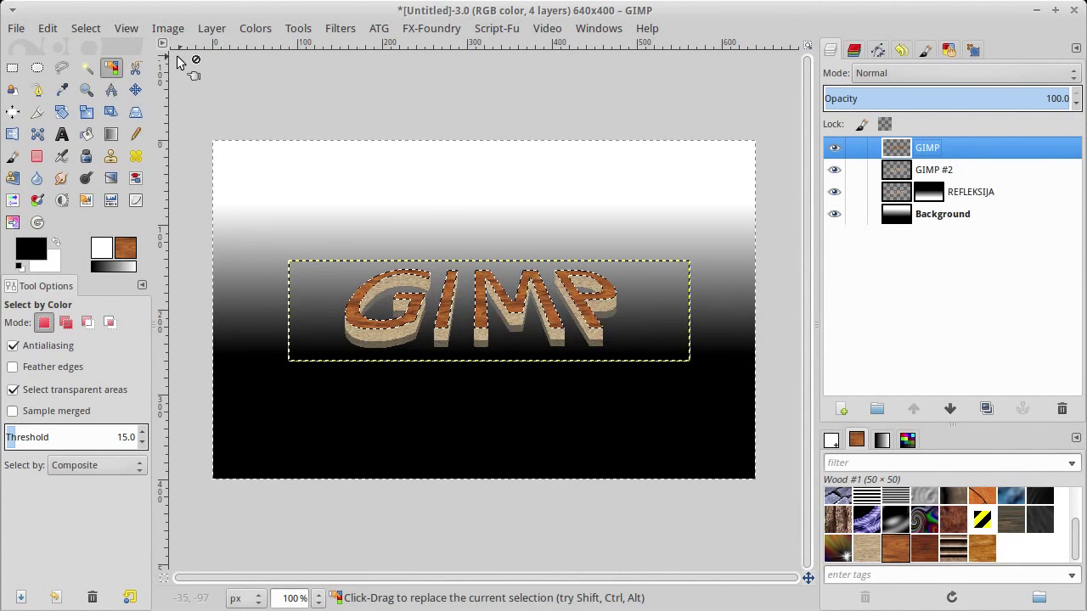
click(85, 28)
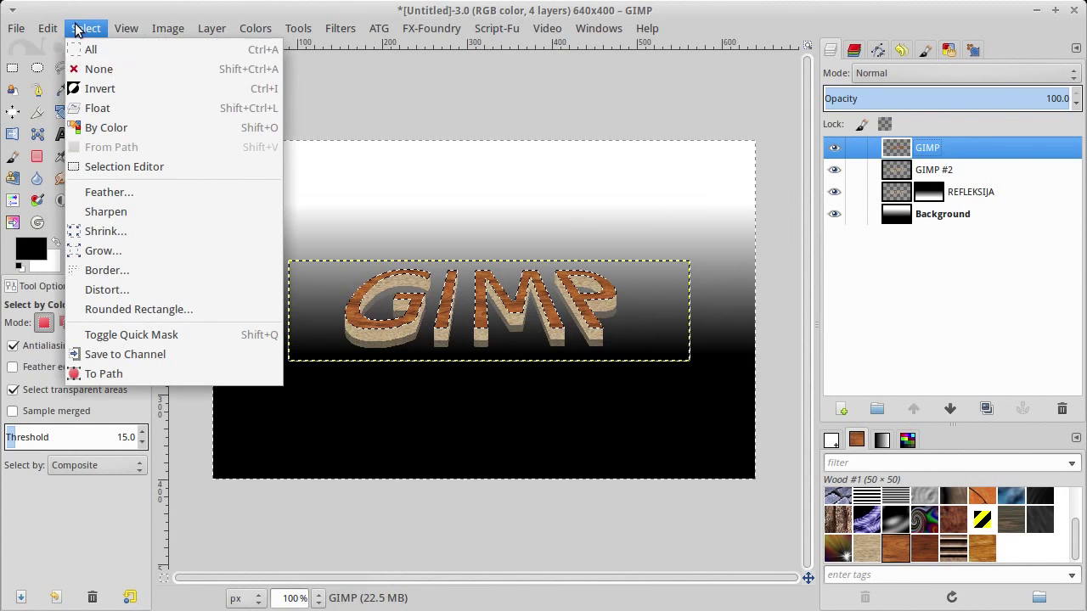
click(94, 68)
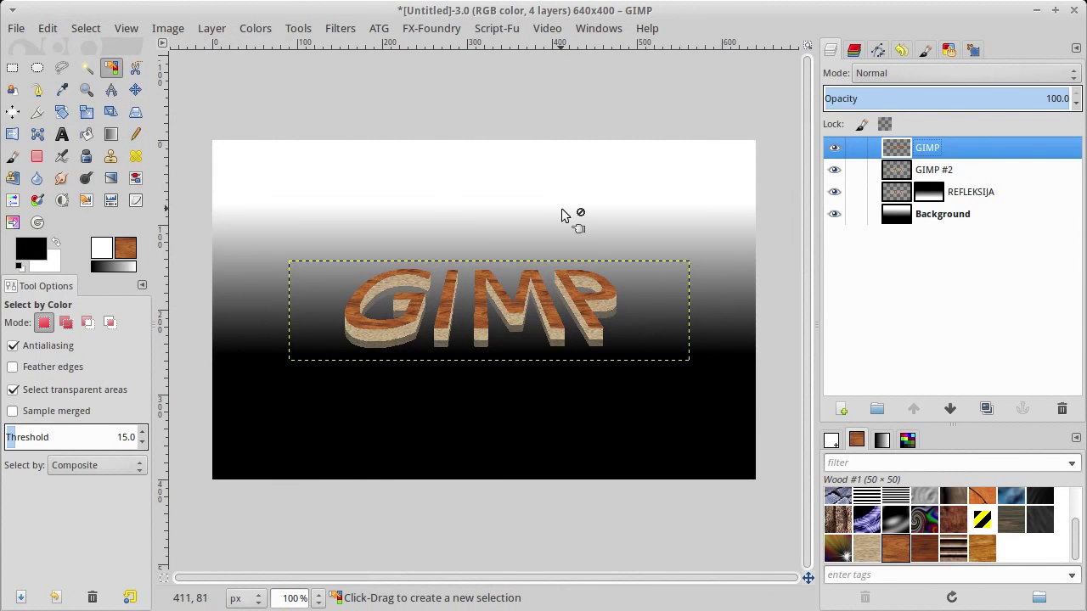
Redraw the Background gradient over a short span so white fades sharply to black behind the letters.
scroll(545, 327, up, 1)
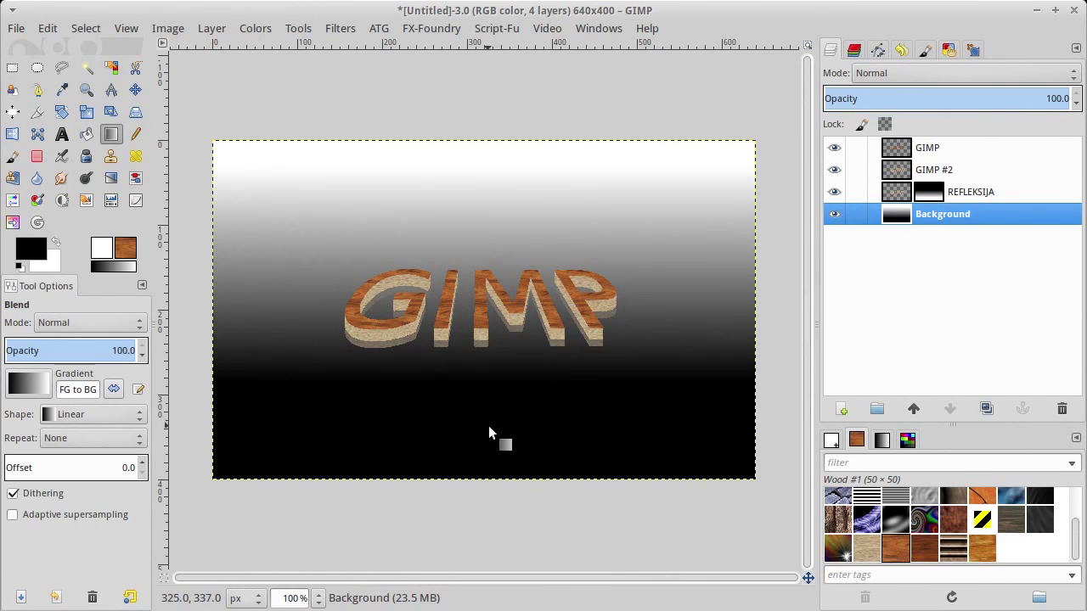
drag(493, 299, 493, 240)
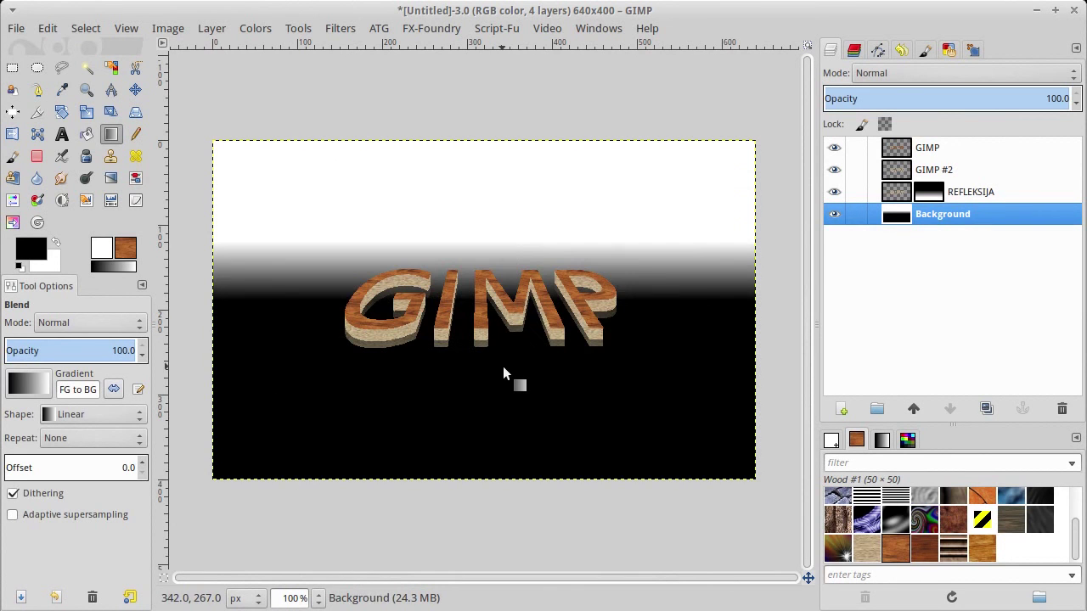
drag(506, 259, 508, 193)
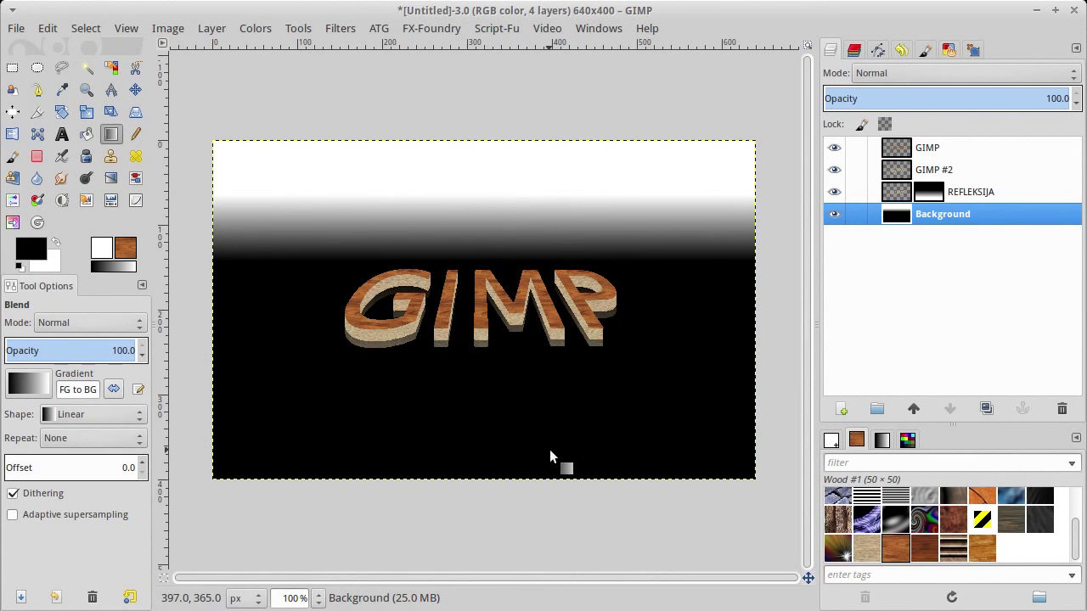
scroll(533, 343, up, 1)
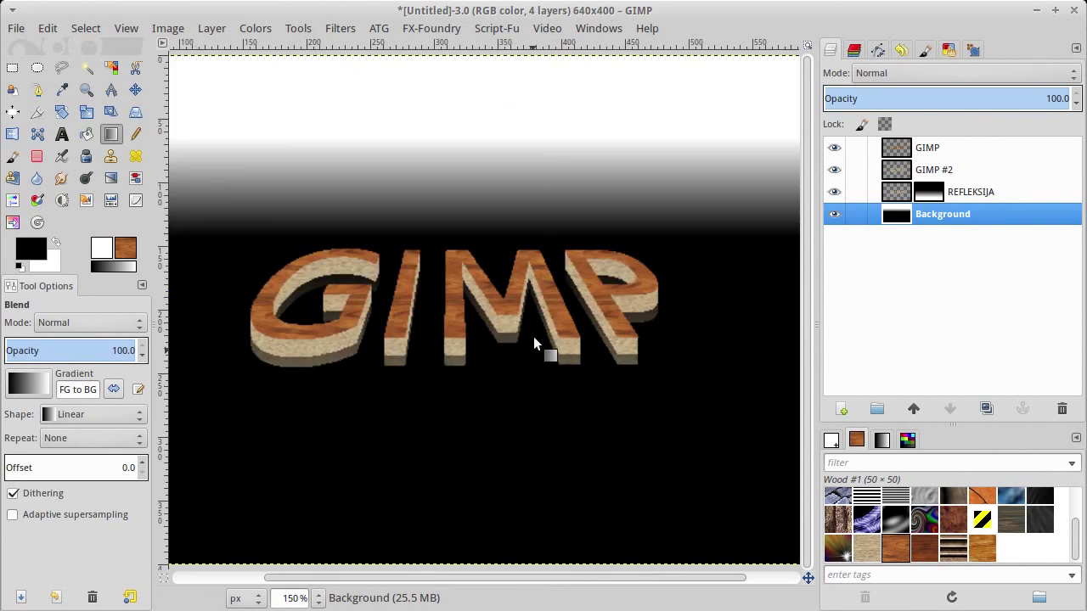
scroll(533, 340, down, 1)
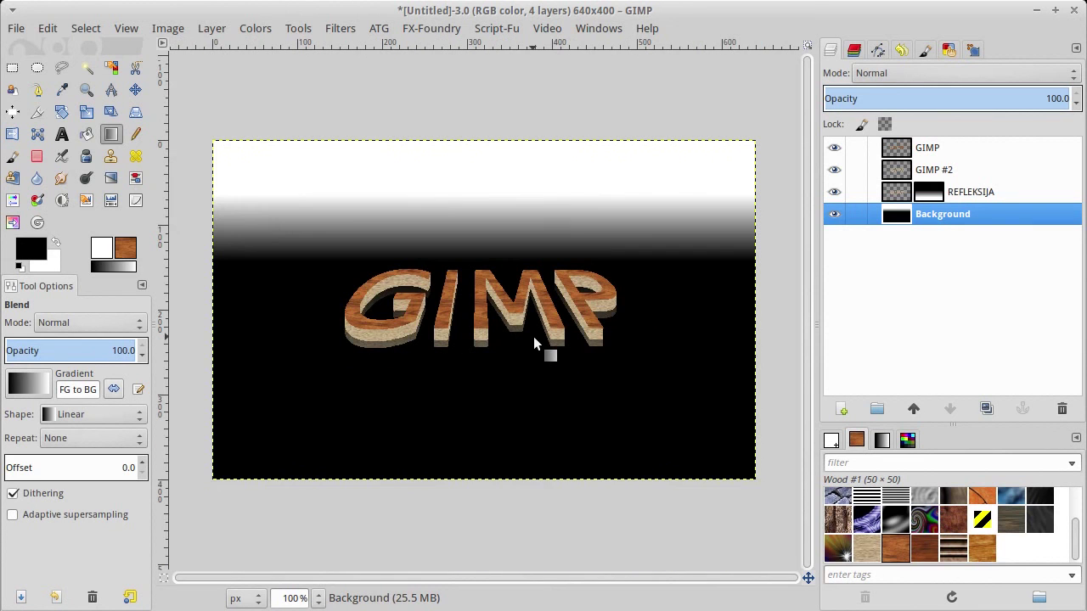